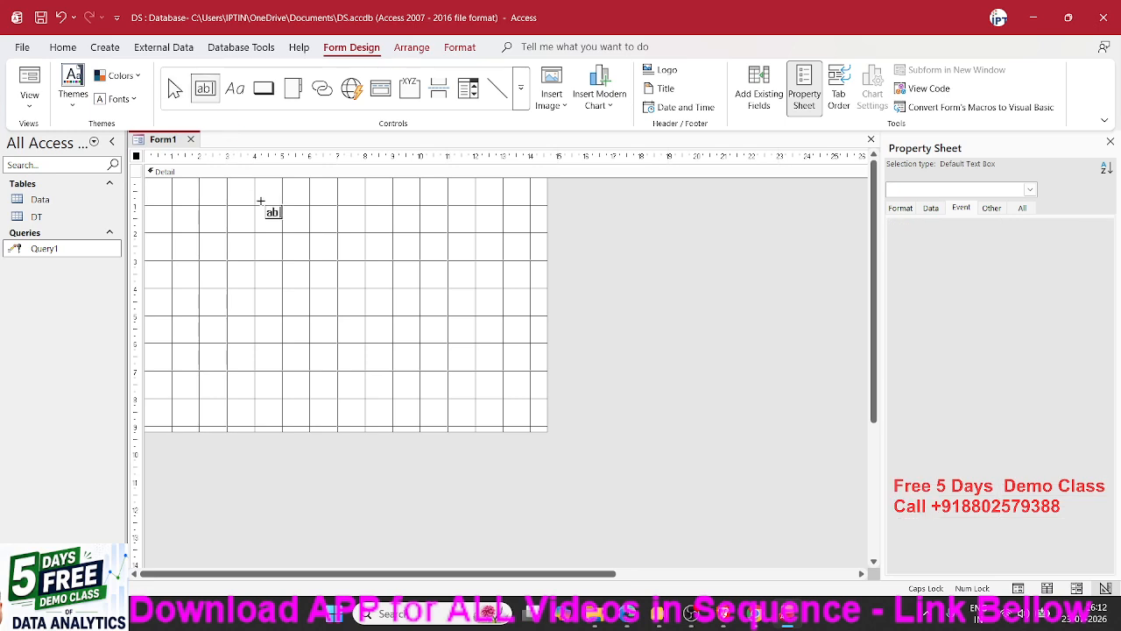
- Add a text box about 2.6 cm wide and 0.8 cm high near the form's top, with its label moved closer and captioned ID
{"action": "left_click_drag", "start_coordinate": [263, 193], "coordinate": [343, 221]}
{"action": "left_click", "coordinate": [194, 202]}
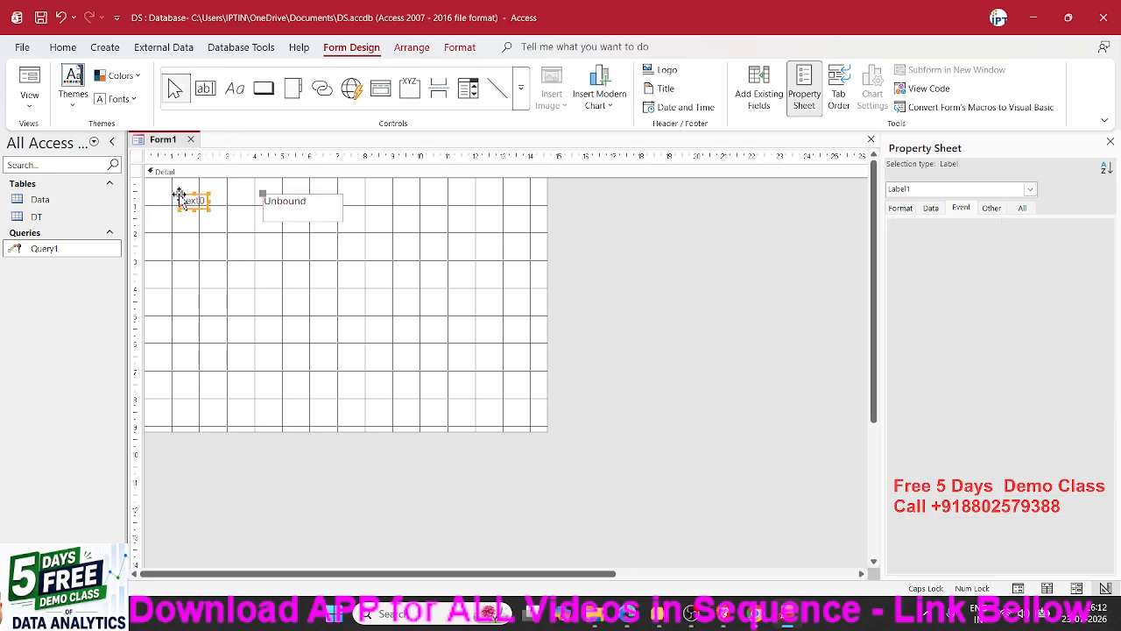
{"action": "left_click_drag", "start_coordinate": [176, 193], "coordinate": [222, 200]}
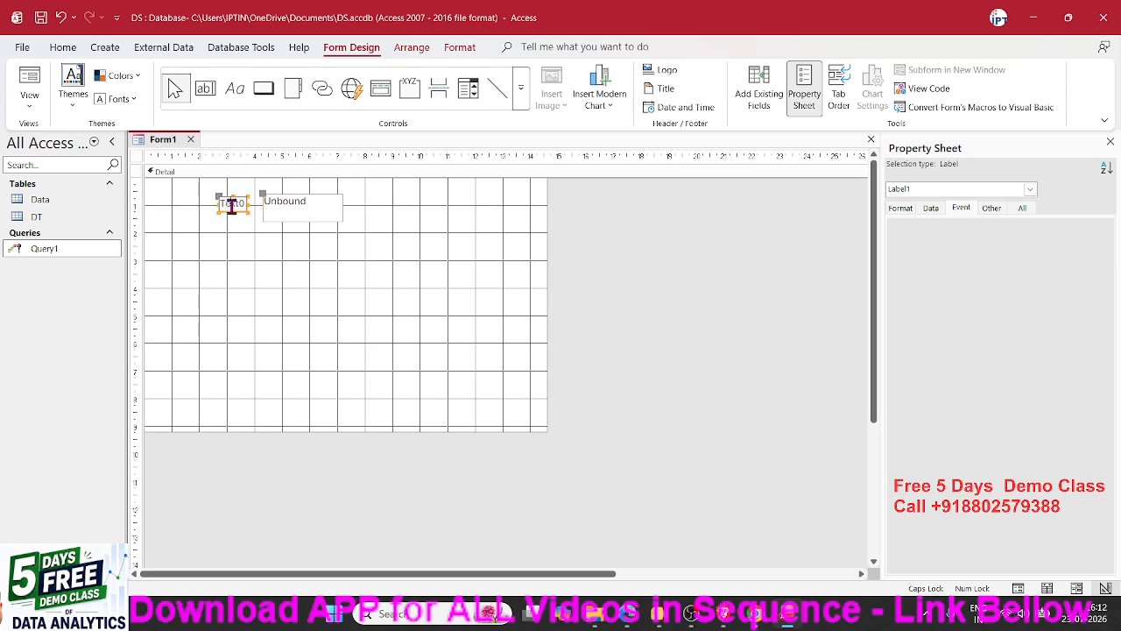
{"action": "double_click", "coordinate": [229, 203]}
{"action": "key", "text": "BackSpace"}
{"action": "left_click", "coordinate": [329, 215]}
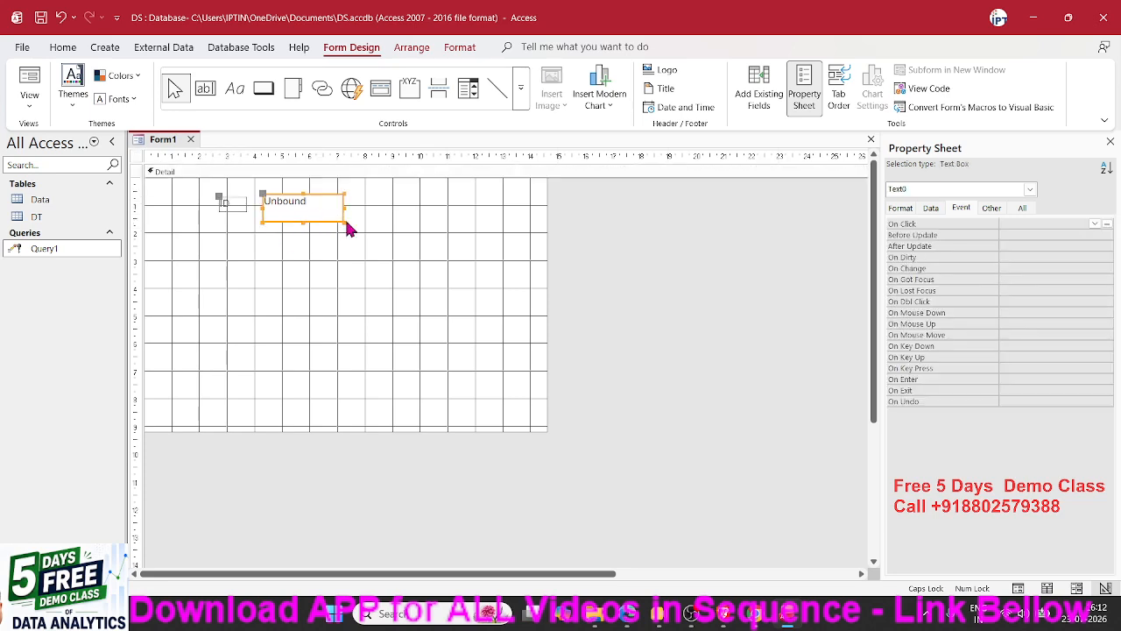
{"action": "left_click_drag", "start_coordinate": [345, 221], "coordinate": [333, 219]}
{"action": "left_click", "coordinate": [316, 272]}
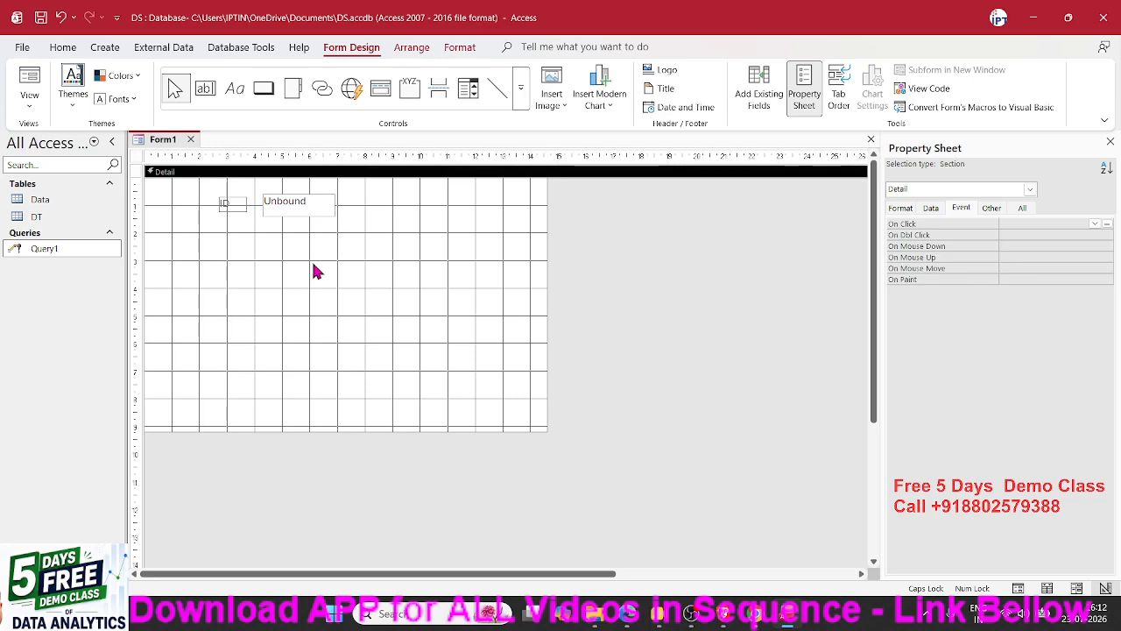
- Place a command button to the right of the ID text box without using the Command Button Wizard
{"action": "left_click", "coordinate": [261, 92]}
{"action": "left_click_drag", "start_coordinate": [360, 191], "coordinate": [420, 218]}
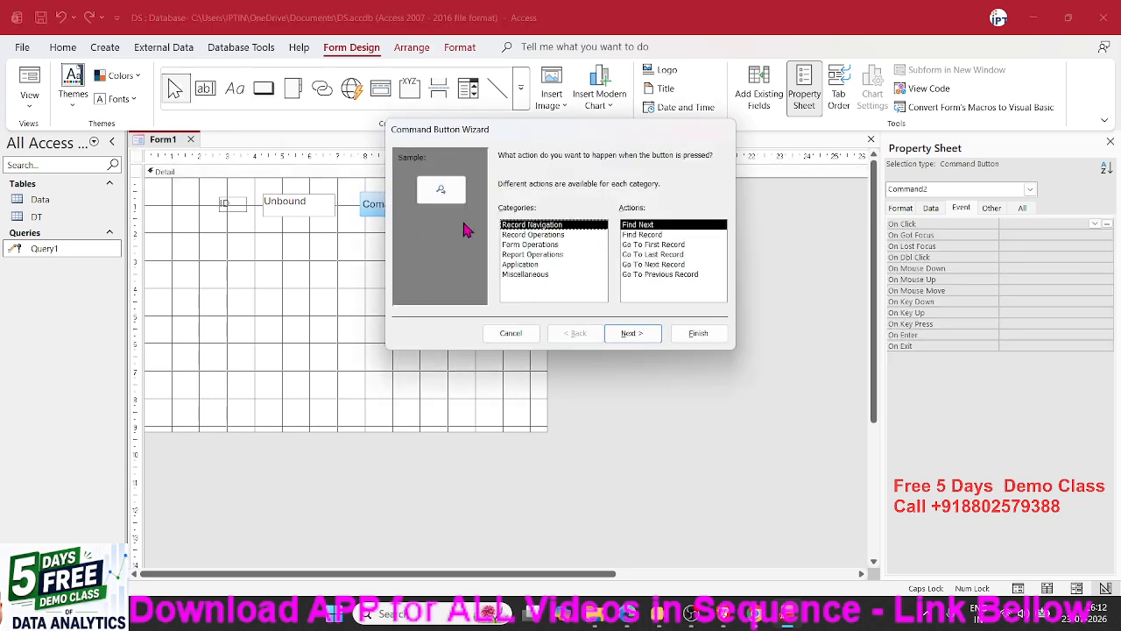
{"action": "left_click", "coordinate": [516, 335]}
- Change the caption of the command button beside the ID text box to Get Data
{"action": "left_click", "coordinate": [400, 203]}
{"action": "key", "text": "BackSpace"}
{"action": "key", "text": "BackSpace"}
{"action": "key", "text": "BackSpace"}
{"action": "key", "text": "BackSpace"}
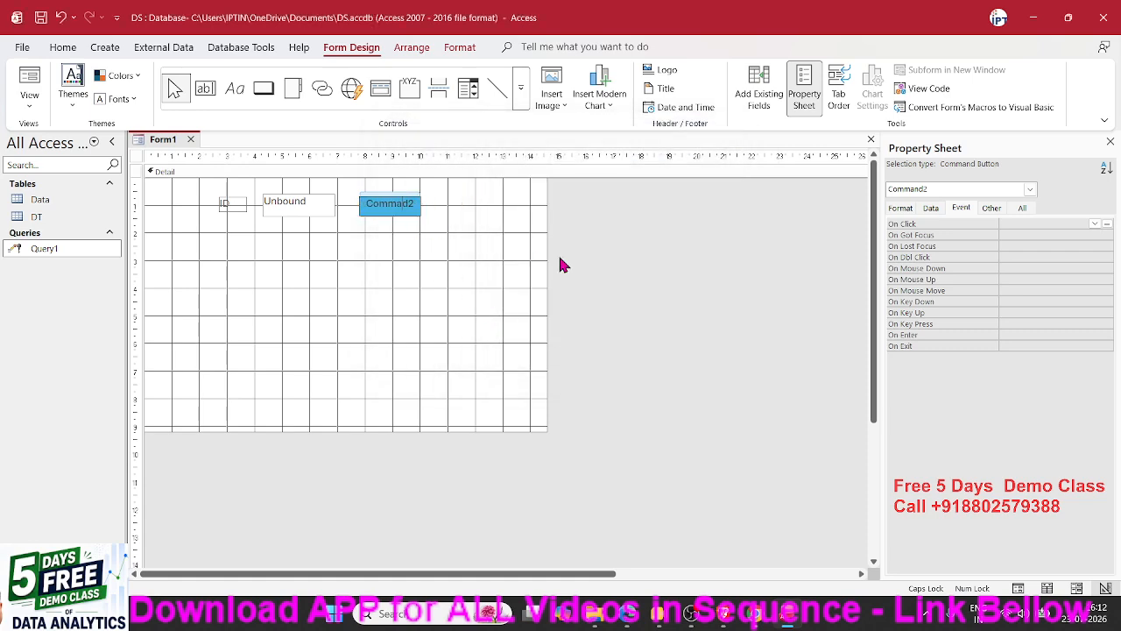
{"action": "key", "text": "BackSpace"}
{"action": "key", "text": "BackSpace"}
{"action": "key", "text": "BackSpace"}
{"action": "key", "text": "BackSpace"}
{"action": "type", "text": "Go"}
{"action": "type", "text": "t"}
{"action": "type", "text": " Data"}
{"action": "left_click", "coordinate": [282, 243]}
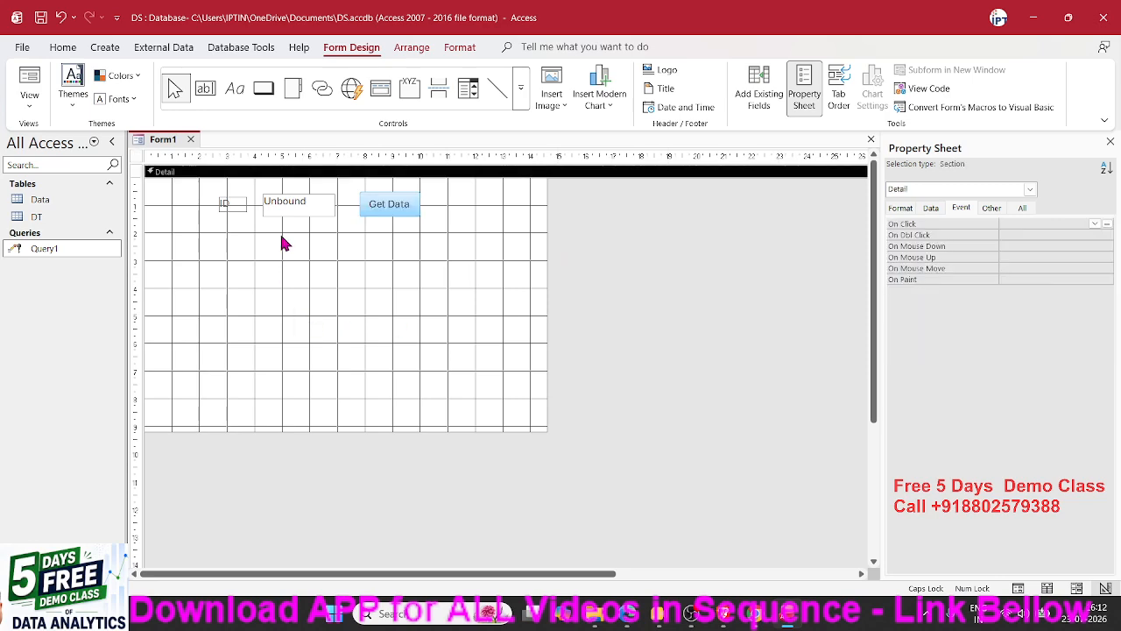
- Add a text box about 3.3 cm wide and 1 cm high below the ID row, with its label above it captioned Name
{"action": "left_click", "coordinate": [210, 99]}
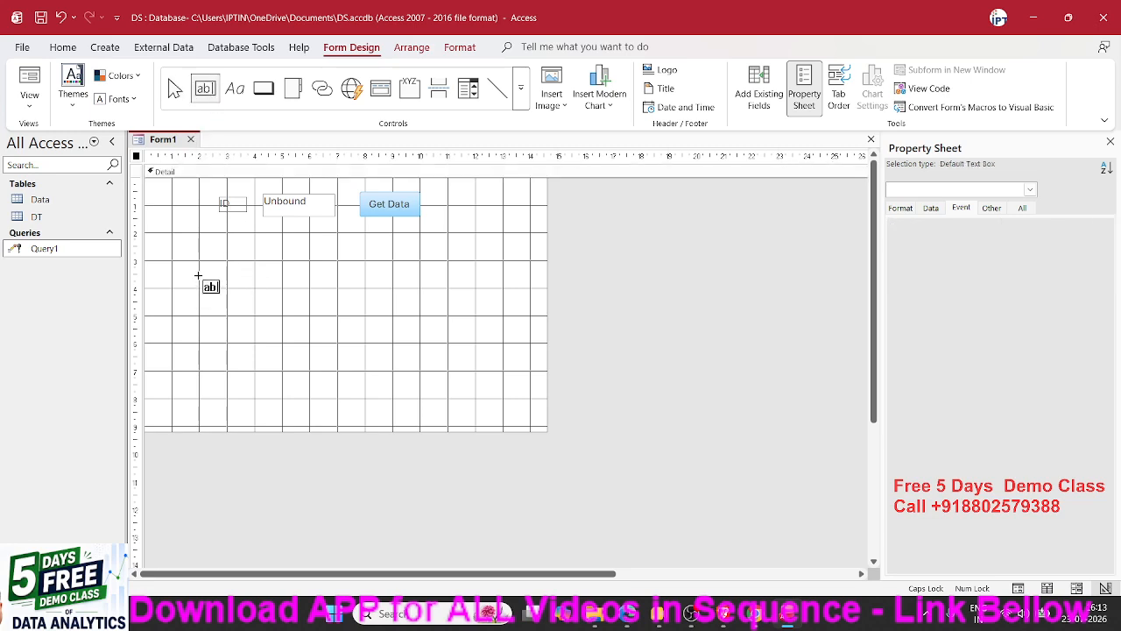
{"action": "mouse_move", "coordinate": [198, 276]}
{"action": "left_mouse_down"}
{"action": "mouse_move", "coordinate": [225, 301]}
{"action": "mouse_move", "coordinate": [304, 317]}
{"action": "left_mouse_up"}
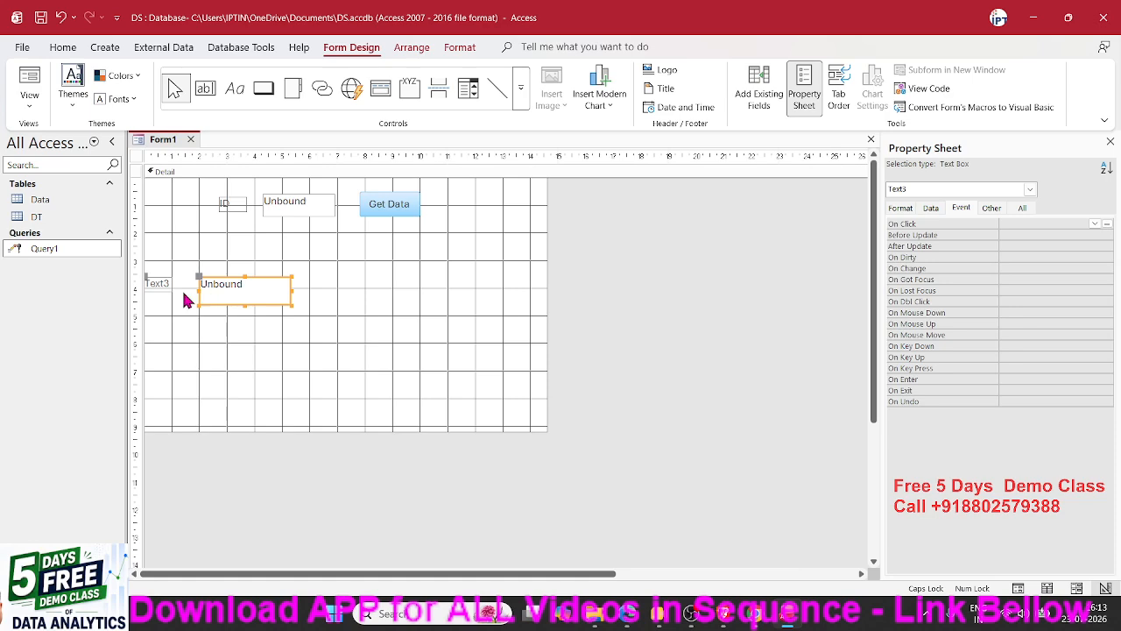
{"action": "left_click_drag", "start_coordinate": [146, 277], "coordinate": [214, 259]}
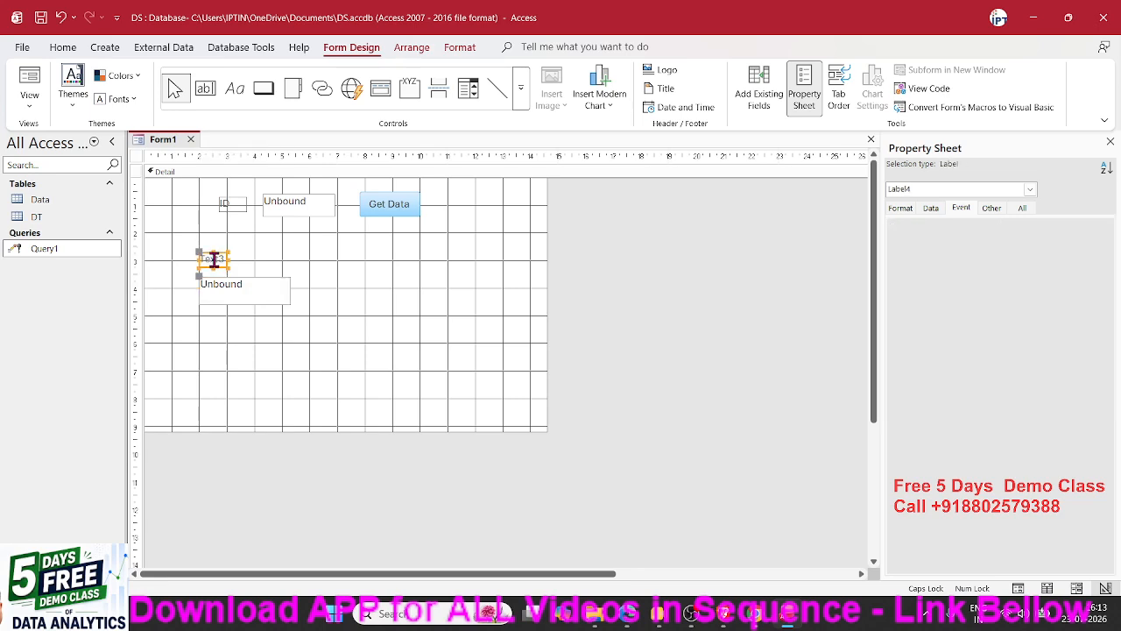
{"action": "double_click", "coordinate": [214, 259]}
{"action": "type", "text": "Name"}
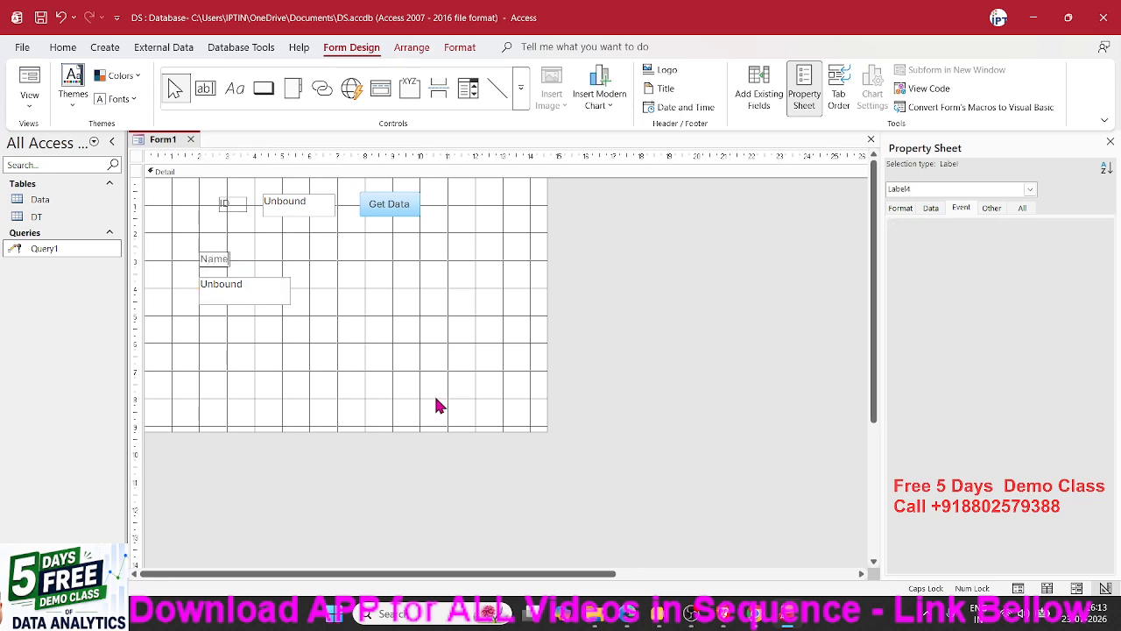
{"action": "left_click", "coordinate": [356, 325]}
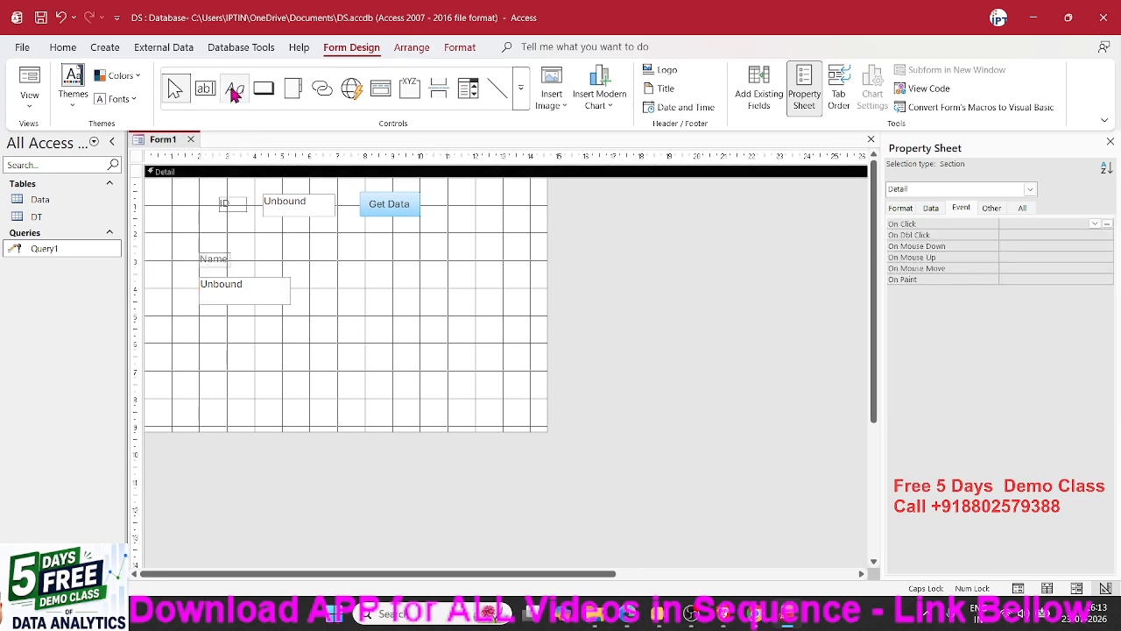
- Add a text box about 3 cm wide and 1 cm high to the right of the Name box, with its label above captioned City
{"action": "left_click", "coordinate": [211, 89]}
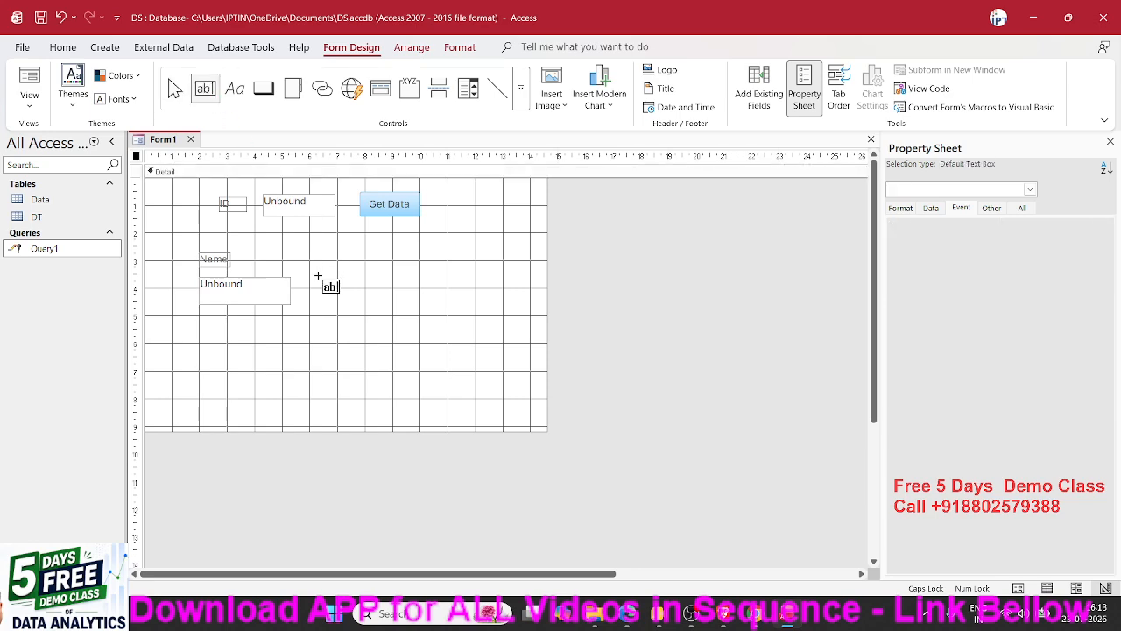
{"action": "left_click_drag", "start_coordinate": [317, 276], "coordinate": [403, 305]}
{"action": "left_click_drag", "start_coordinate": [238, 278], "coordinate": [327, 253]}
{"action": "left_click", "coordinate": [333, 255]}
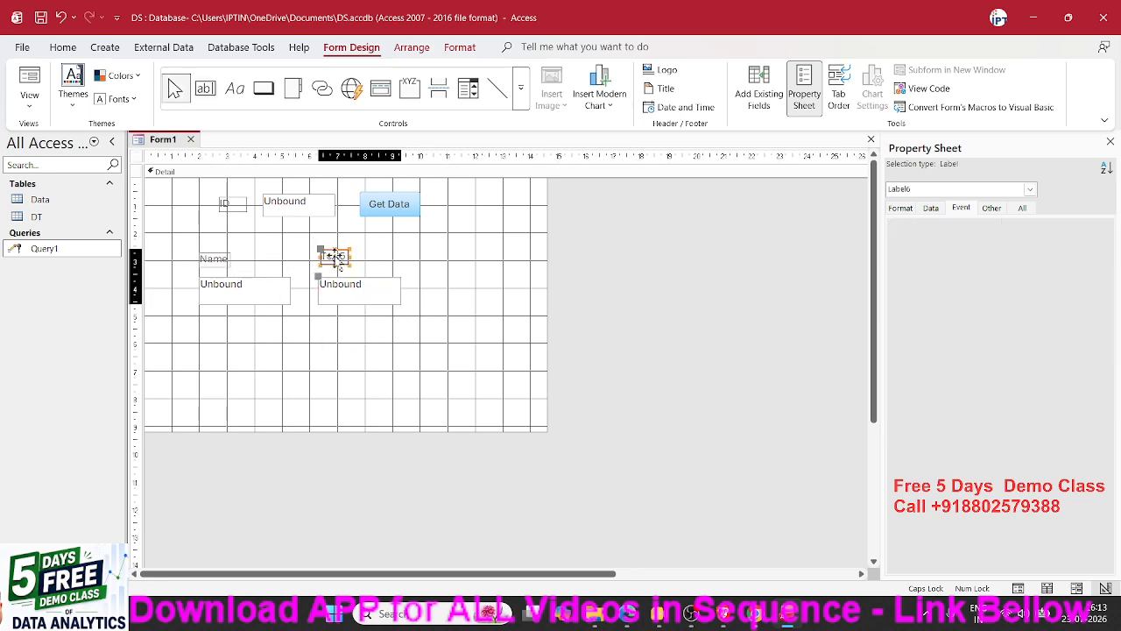
{"action": "left_click", "coordinate": [335, 256]}
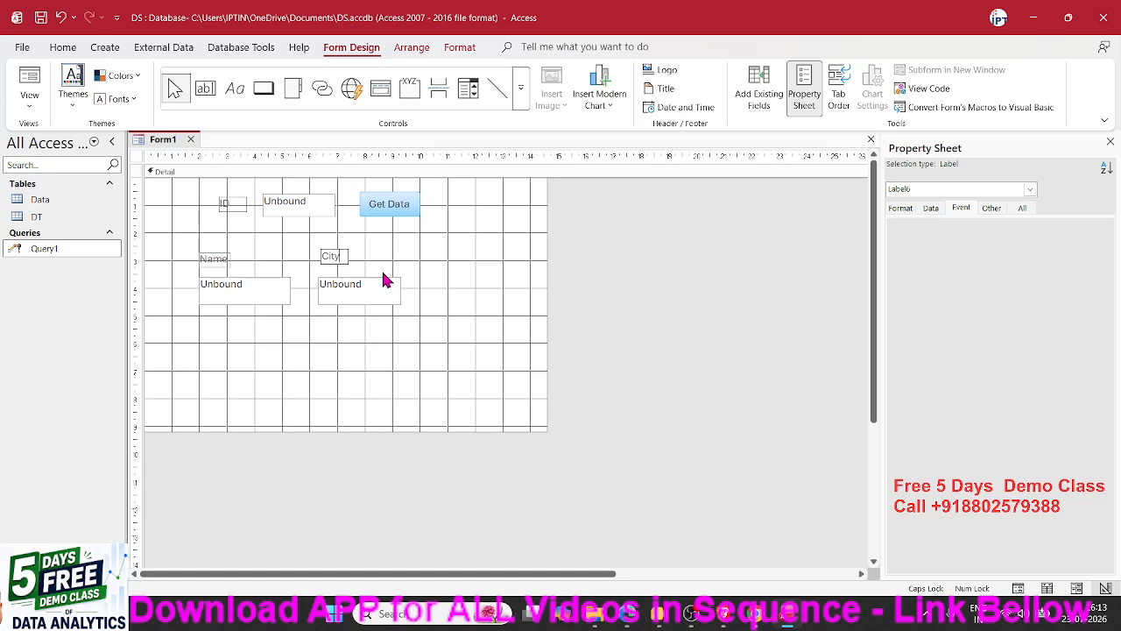
{"action": "left_click", "coordinate": [421, 325]}
- Add a text box about 2.7 cm wide and 1 cm high to the right of the City box, with its label above captioned Amt
{"action": "left_click", "coordinate": [205, 88]}
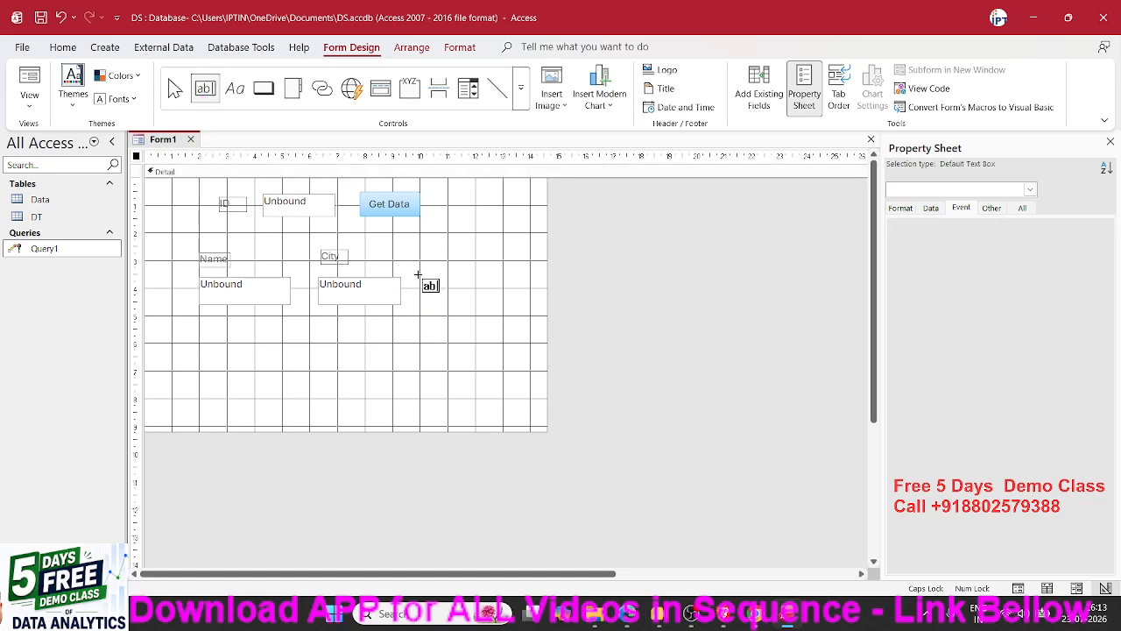
{"action": "left_click_drag", "start_coordinate": [418, 275], "coordinate": [498, 313]}
{"action": "left_click_drag", "start_coordinate": [334, 277], "coordinate": [421, 252]}
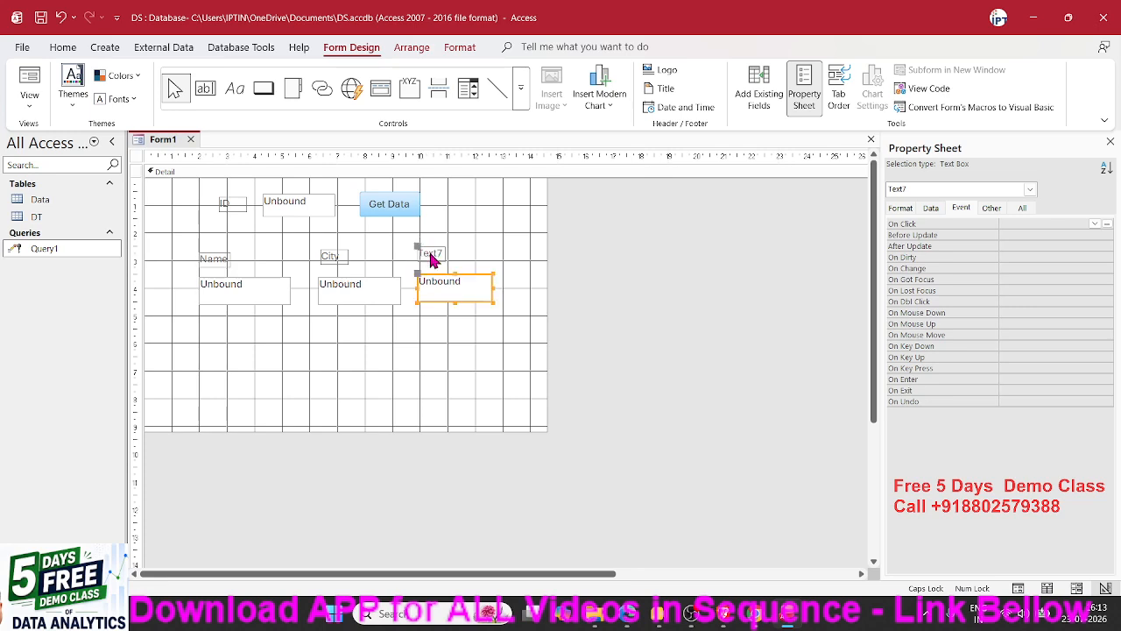
{"action": "left_click", "coordinate": [431, 254]}
{"action": "double_click", "coordinate": [433, 253]}
{"action": "key", "text": "BackSpace"}
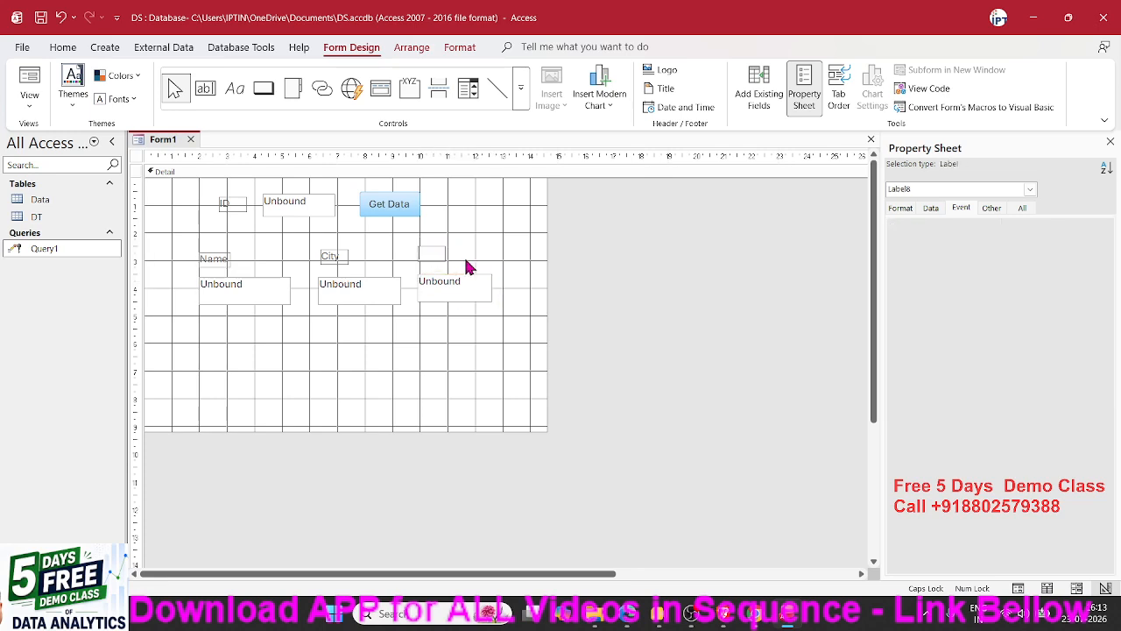
{"action": "type", "text": "Amt"}
{"action": "left_click", "coordinate": [387, 301]}
- Set the Name property of the text box beside the ID label to ID
{"action": "left_click", "coordinate": [286, 213]}
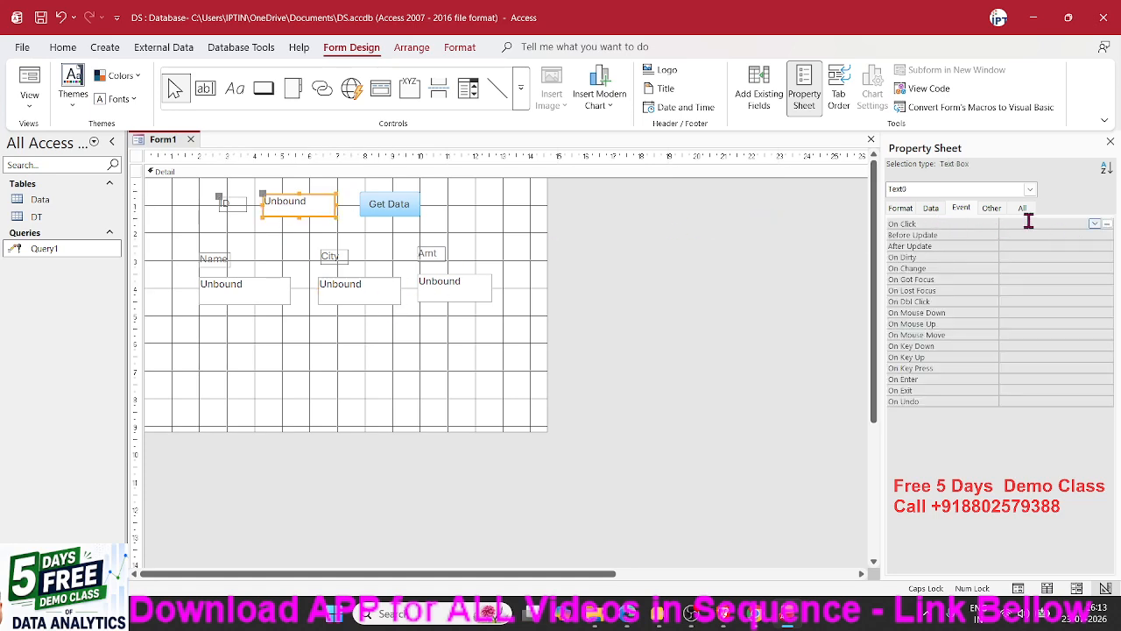
{"action": "left_click", "coordinate": [1023, 210]}
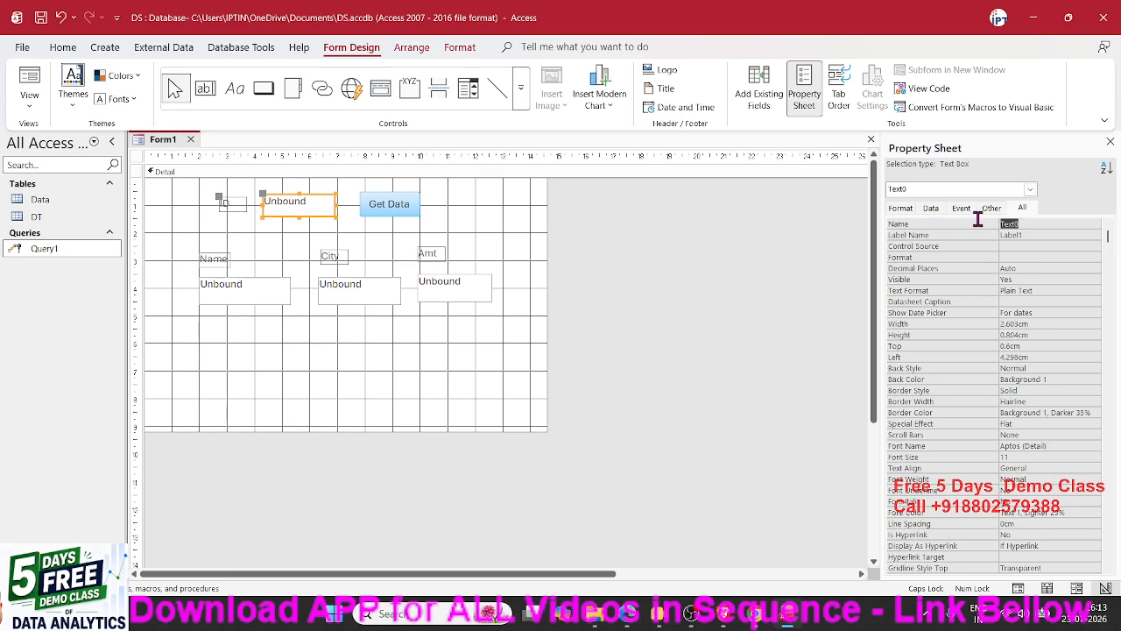
{"action": "type", "text": "ID"}
{"action": "key", "text": "Return"}
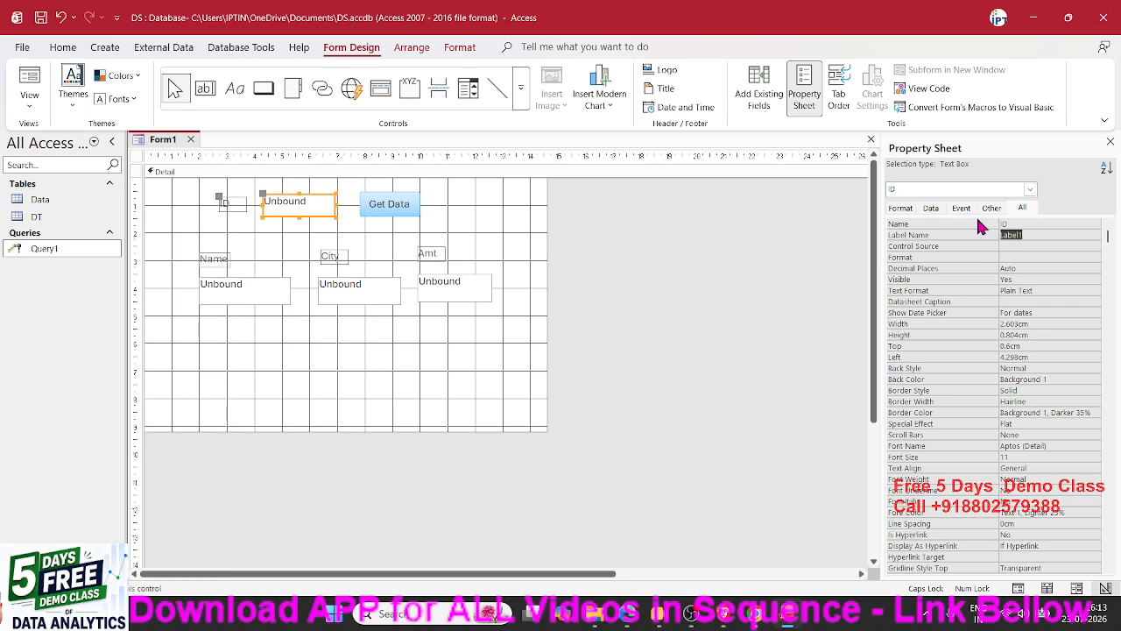
- Set the Name property of the text box under the Name label to NM
{"action": "left_click", "coordinate": [226, 264]}
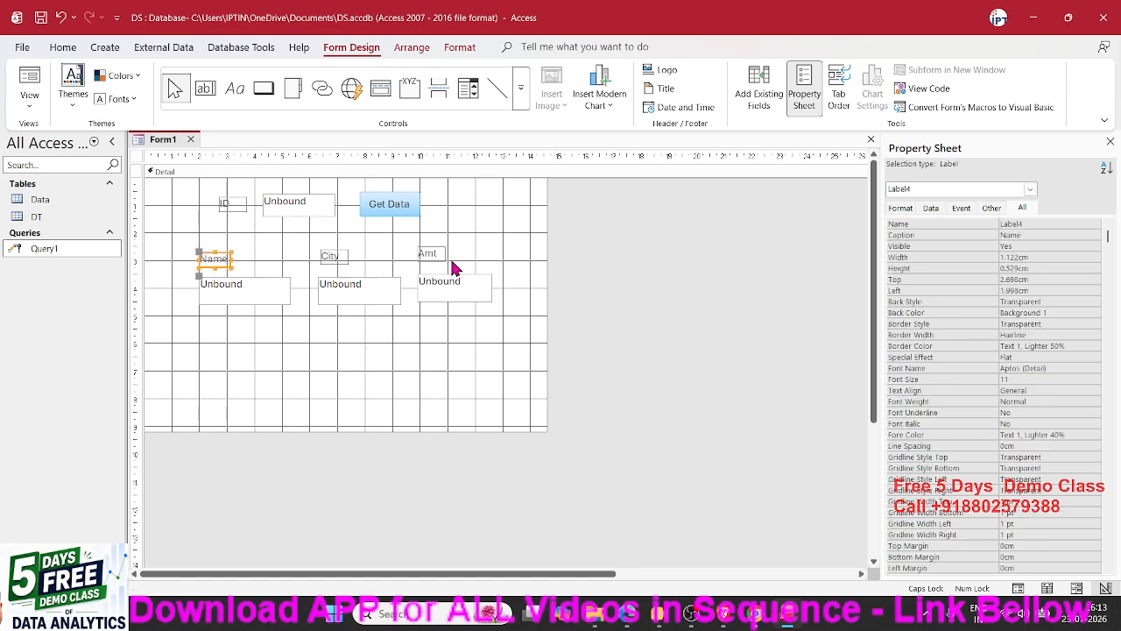
{"action": "left_click", "coordinate": [300, 296]}
{"action": "left_click", "coordinate": [292, 209]}
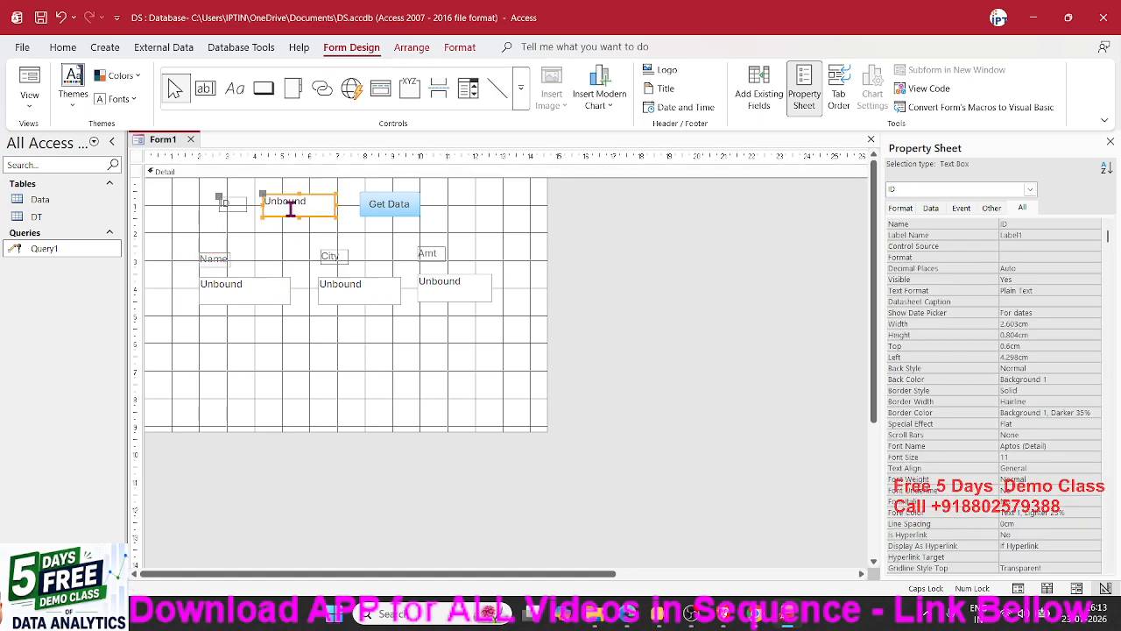
{"action": "left_click", "coordinate": [239, 302]}
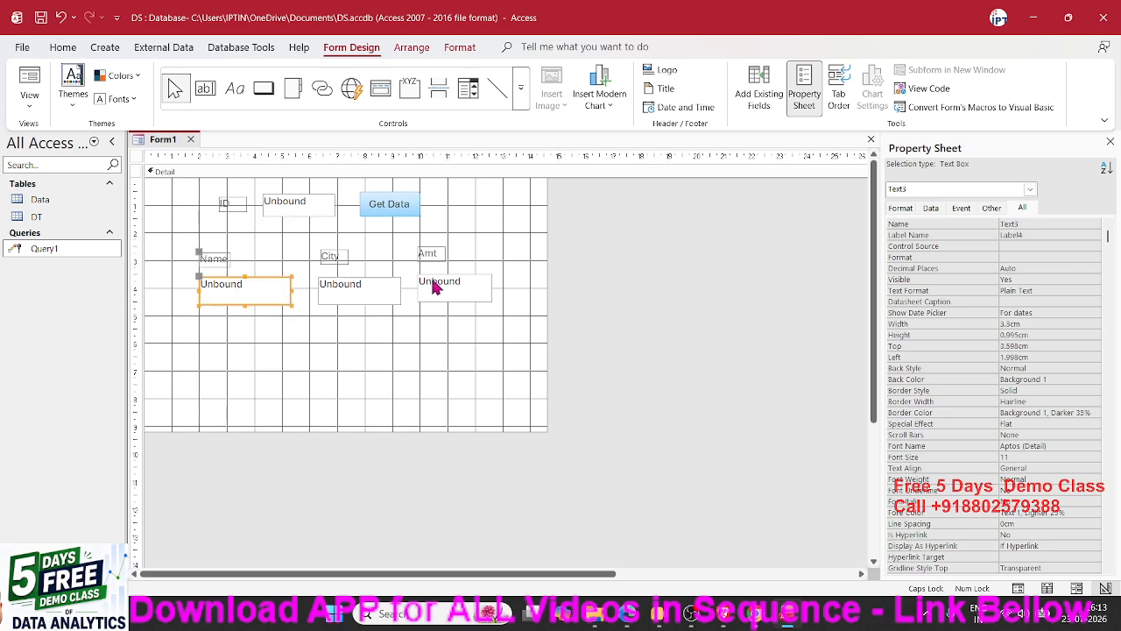
{"action": "left_click", "coordinate": [1028, 223]}
{"action": "type", "text": "NM"}
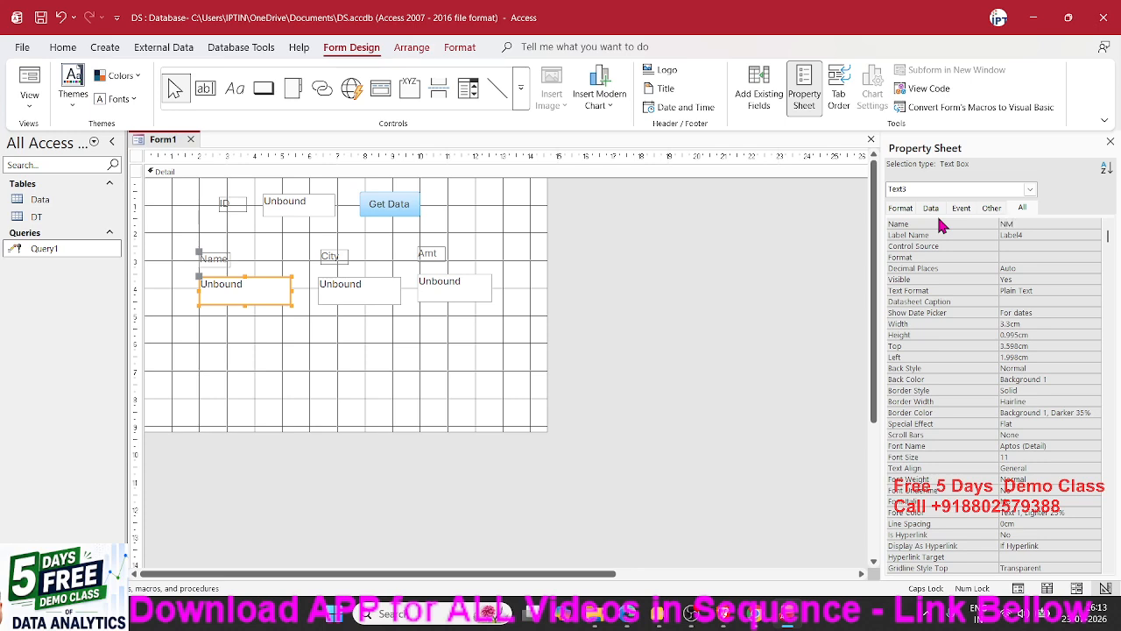
{"action": "key", "text": "Return"}
- Set the Name property of the text box under the City label to CT
{"action": "left_click", "coordinate": [386, 283]}
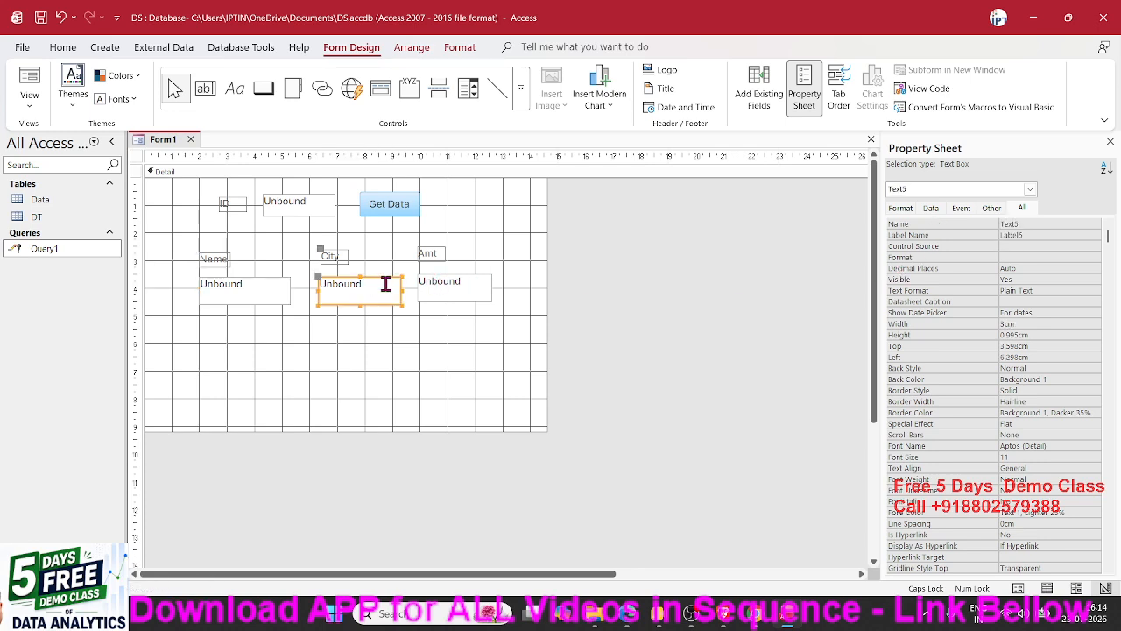
{"action": "double_click", "coordinate": [1016, 224]}
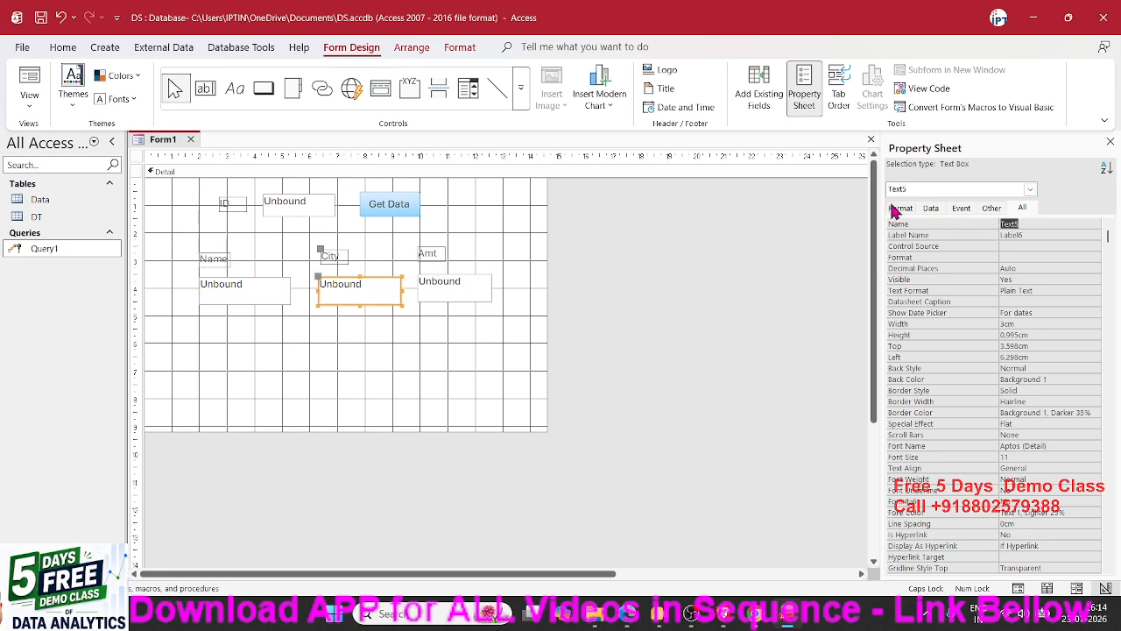
{"action": "type", "text": "CT"}
{"action": "key", "text": "Return"}
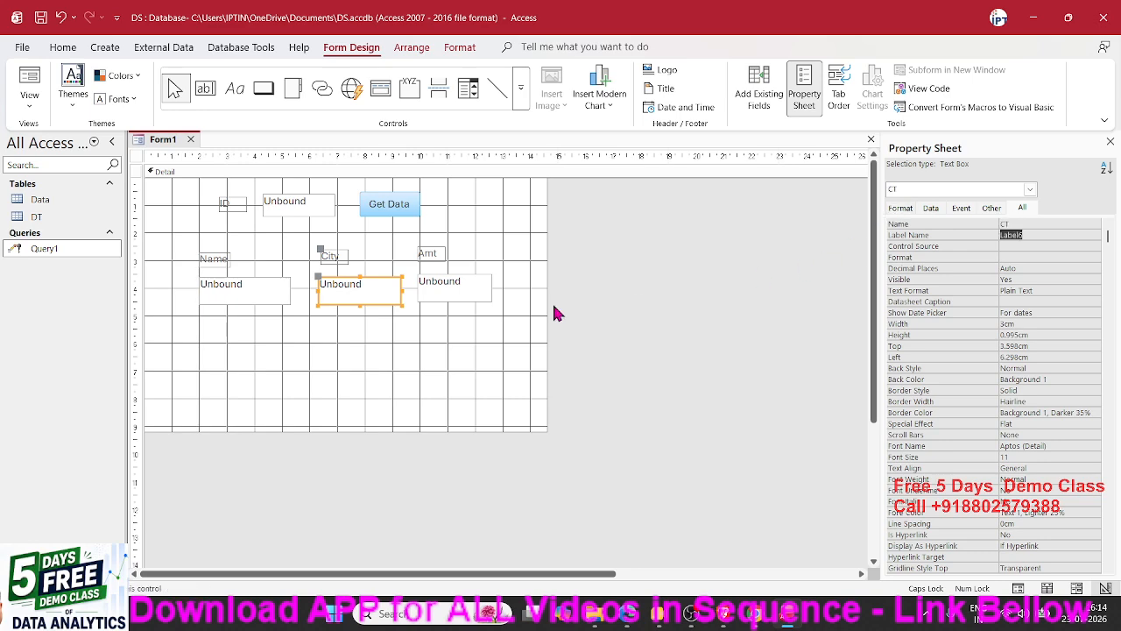
- Set the Name property of the text box under the Amt label to Amt
{"action": "left_click", "coordinate": [438, 293]}
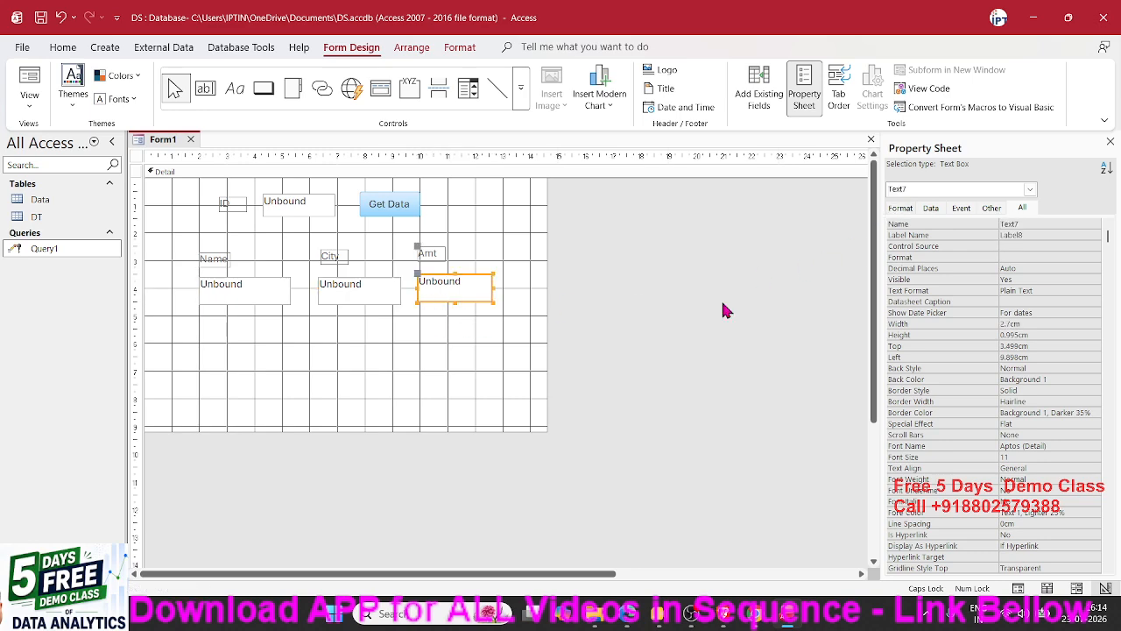
{"action": "double_click", "coordinate": [1030, 224]}
{"action": "type", "text": "Amt"}
{"action": "key", "text": "Return"}
{"action": "left_click", "coordinate": [444, 363]}
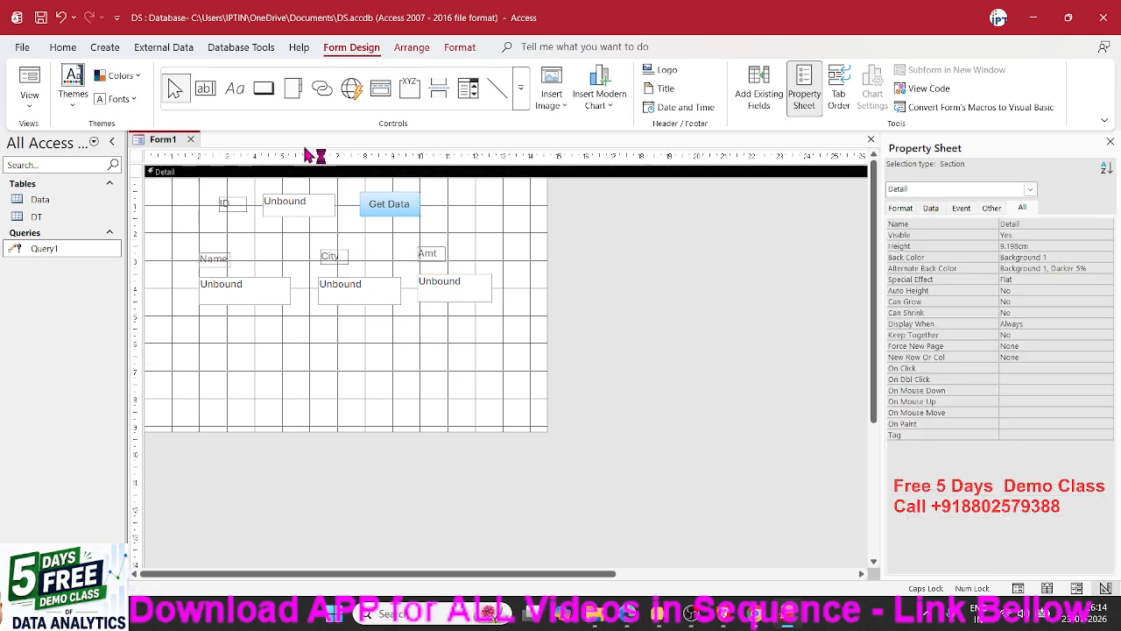
- Add a command button about 3.4 cm wide and 1 cm high below the City and Amt boxes, skipping the wizard, and caption it Update
{"action": "left_click", "coordinate": [264, 87]}
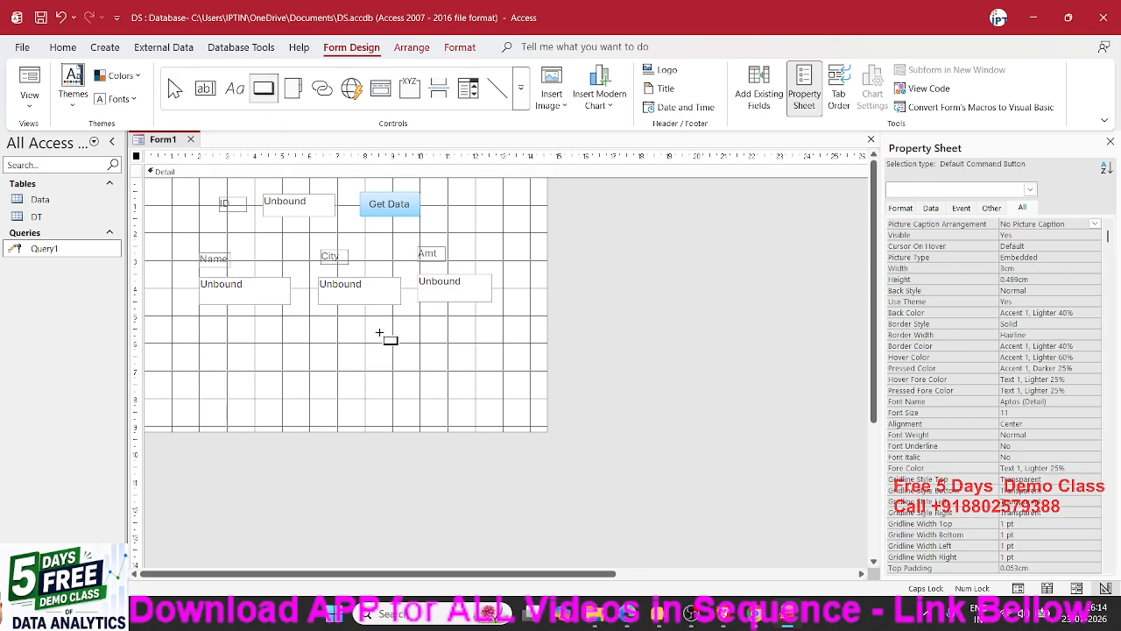
{"action": "mouse_move", "coordinate": [379, 333]}
{"action": "left_mouse_down"}
{"action": "mouse_move", "coordinate": [399, 361]}
{"action": "mouse_move", "coordinate": [473, 360]}
{"action": "left_mouse_up"}
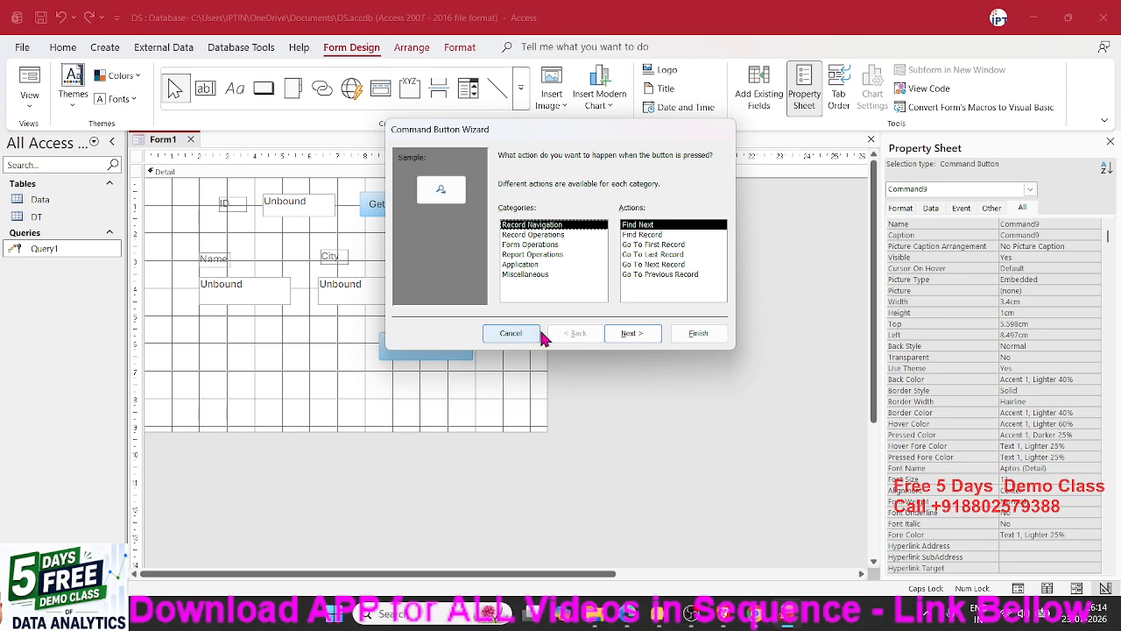
{"action": "left_click", "coordinate": [511, 333]}
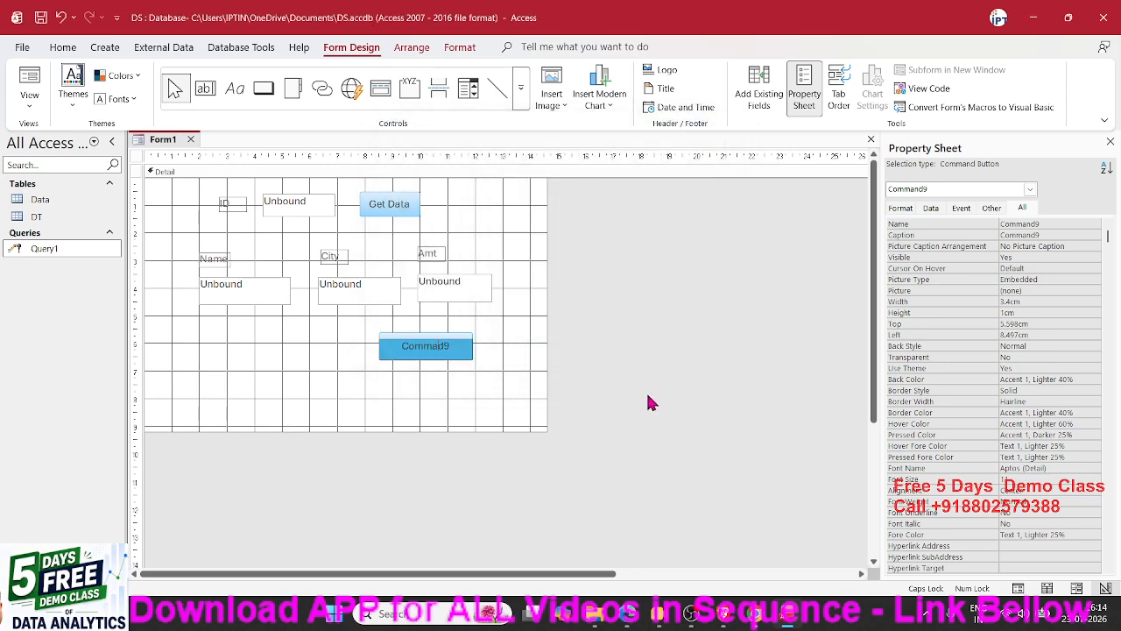
{"action": "key", "text": "BackSpace"}
{"action": "key", "text": "BackSpace"}
{"action": "key", "text": "BackSpace"}
{"action": "type", "text": "Update"}
{"action": "left_click", "coordinate": [438, 429]}
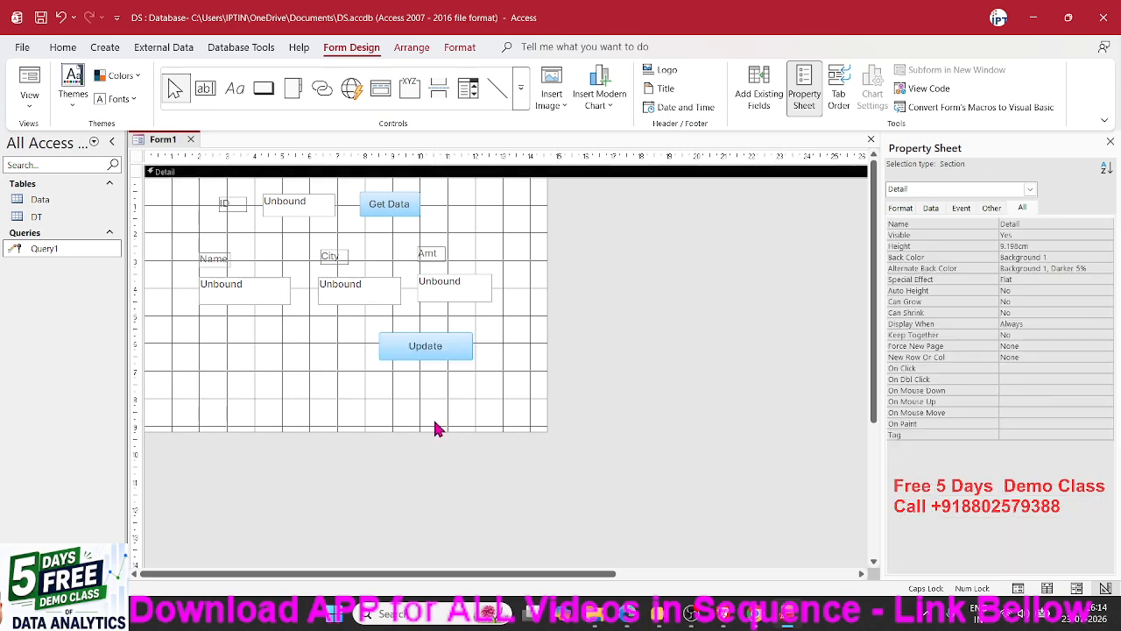
- Close the form and save its design under the name CK
{"action": "left_click", "coordinate": [190, 139]}
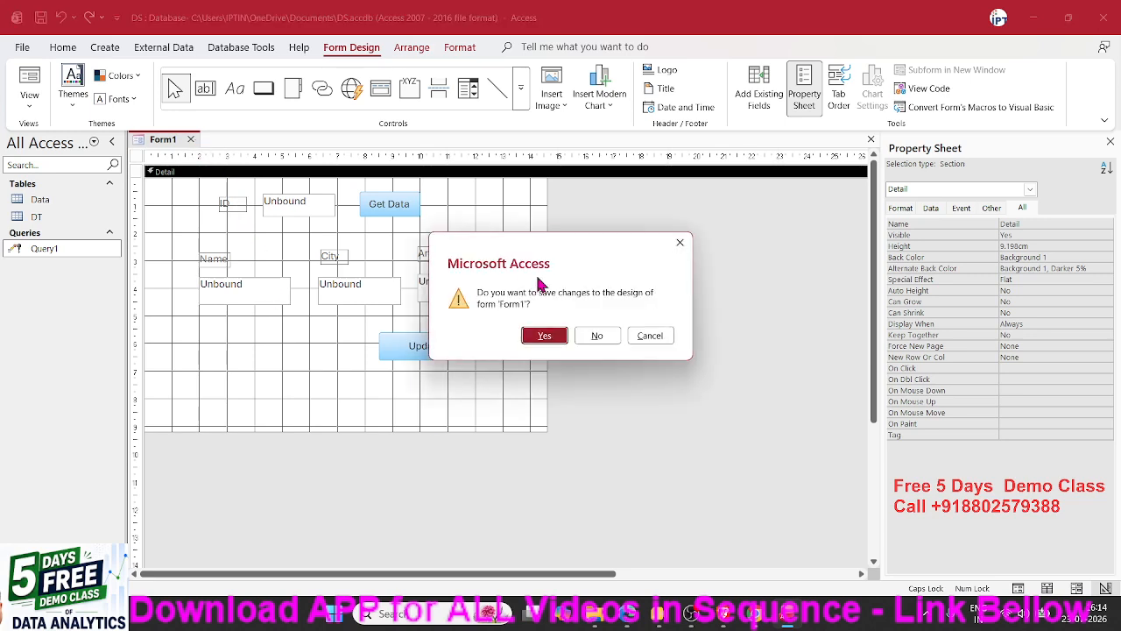
{"action": "left_click", "coordinate": [547, 335]}
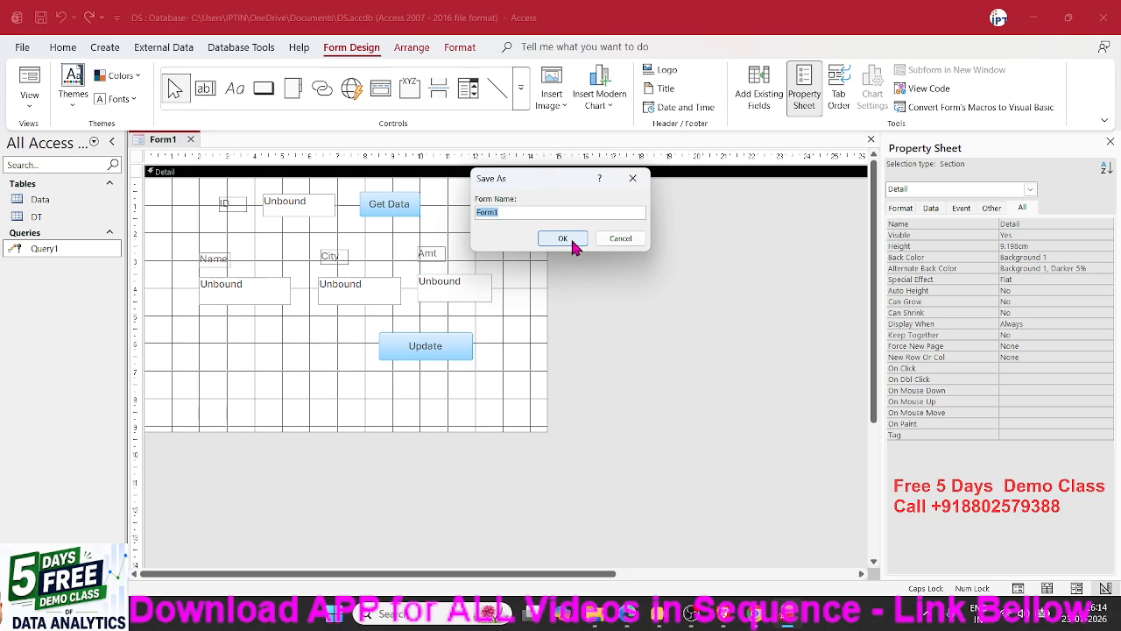
{"action": "type", "text": "Ck"}
{"action": "left_click", "coordinate": [550, 242]}
- Open the CK form, enter ID 1, try the Get Data and Update buttons, and close the form
{"action": "double_click", "coordinate": [39, 281]}
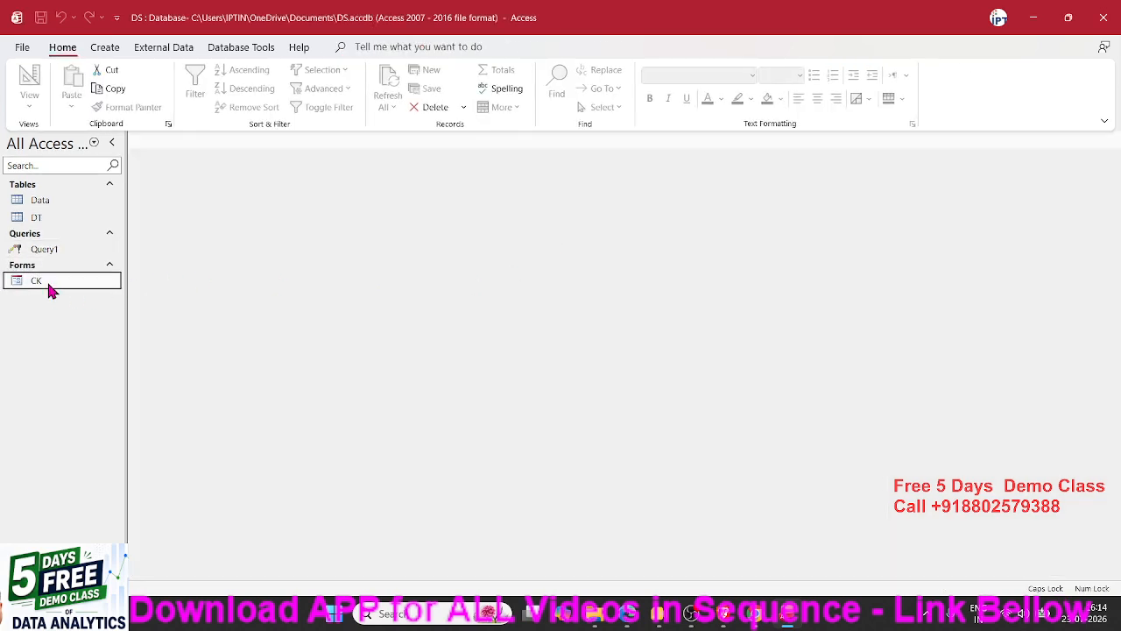
{"action": "type", "text": "1"}
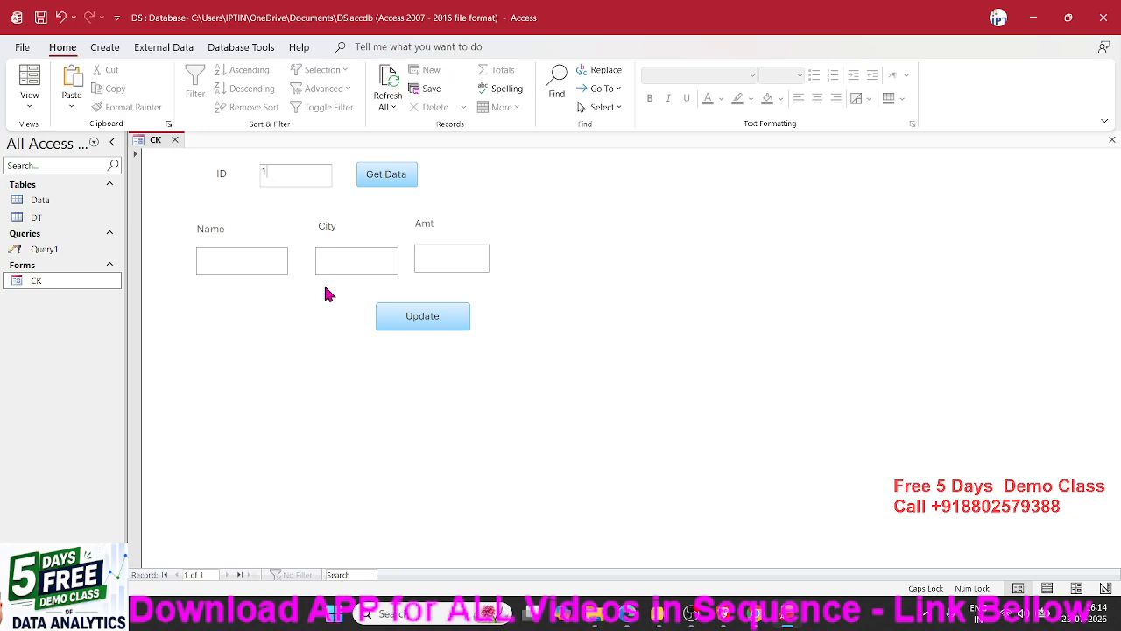
{"action": "left_click", "coordinate": [395, 178]}
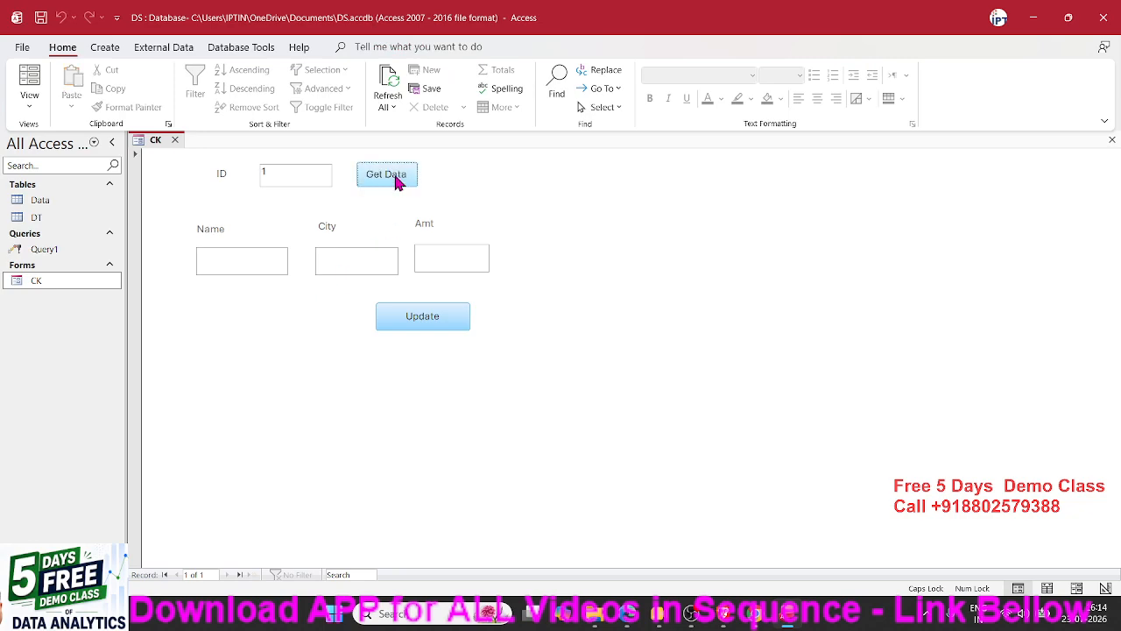
{"action": "left_click", "coordinate": [220, 263]}
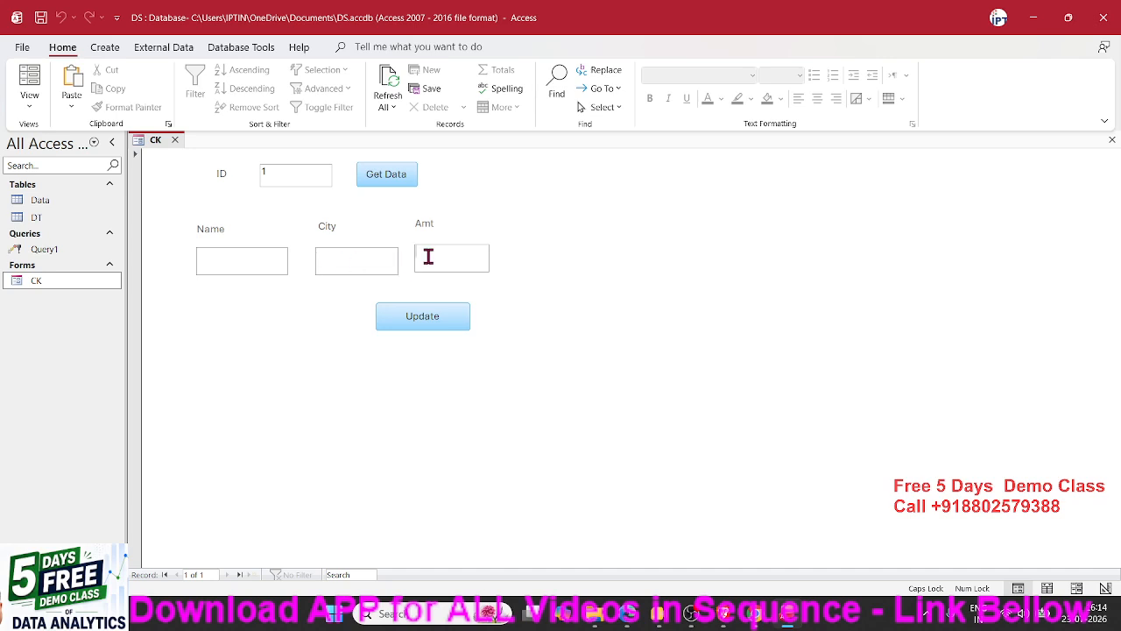
{"action": "left_click", "coordinate": [430, 316]}
{"action": "left_click", "coordinate": [240, 255]}
{"action": "left_click", "coordinate": [175, 140]}
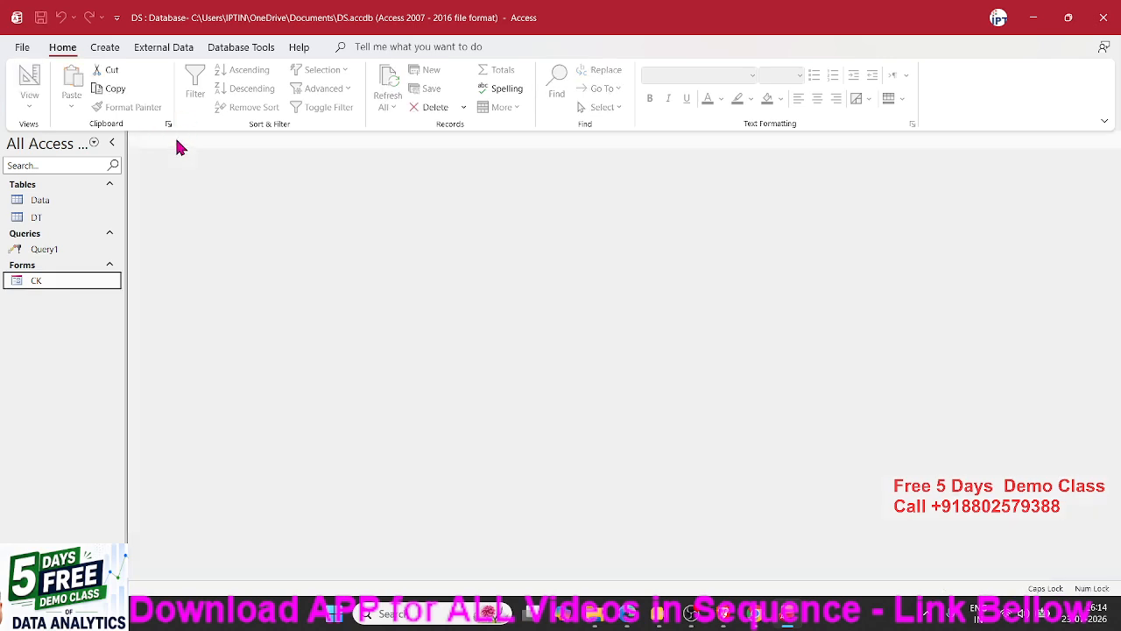
- Open the CK form in Design View and inspect the Get Data button and the Name and City text boxes
{"action": "mouse_move", "coordinate": [61, 280]}
{"action": "left_mouse_down"}
{"action": "mouse_move", "coordinate": [49, 318]}
{"action": "mouse_move", "coordinate": [62, 253]}
{"action": "mouse_move", "coordinate": [54, 280]}
{"action": "left_mouse_up"}
{"action": "right_click", "coordinate": [48, 282]}
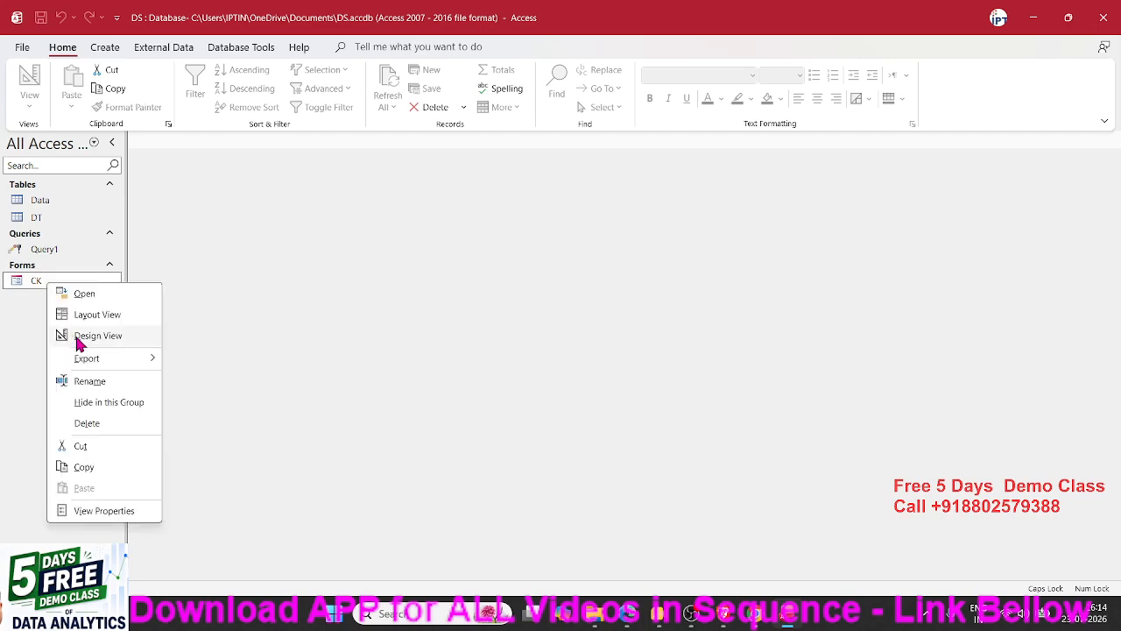
{"action": "left_click", "coordinate": [87, 336]}
{"action": "left_click", "coordinate": [372, 204]}
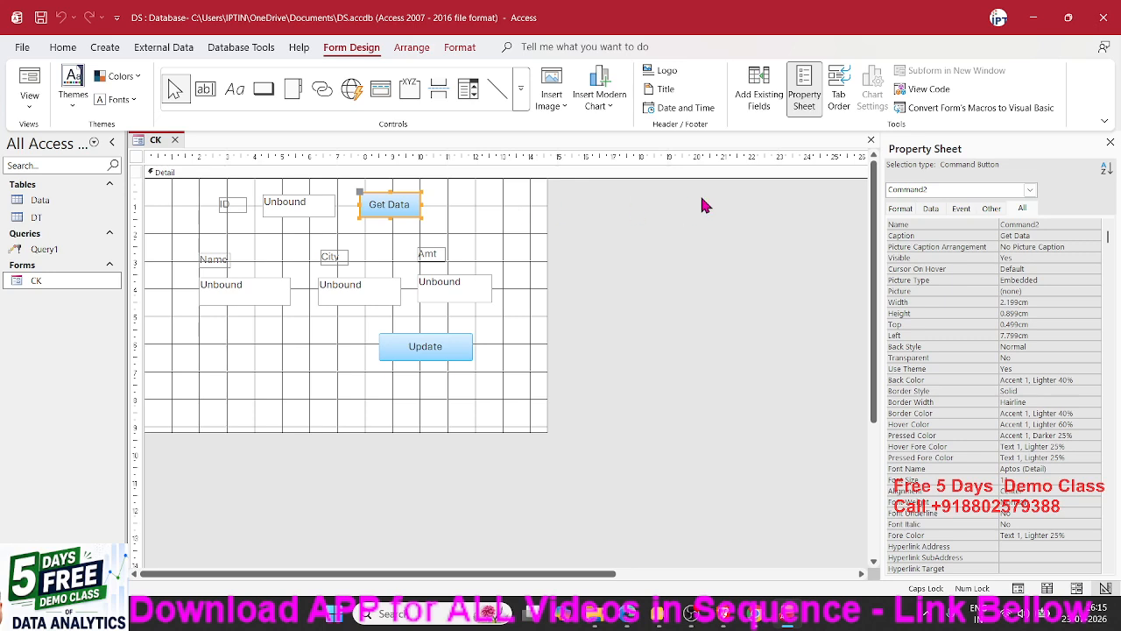
{"action": "left_click", "coordinate": [230, 293]}
{"action": "left_click", "coordinate": [349, 293]}
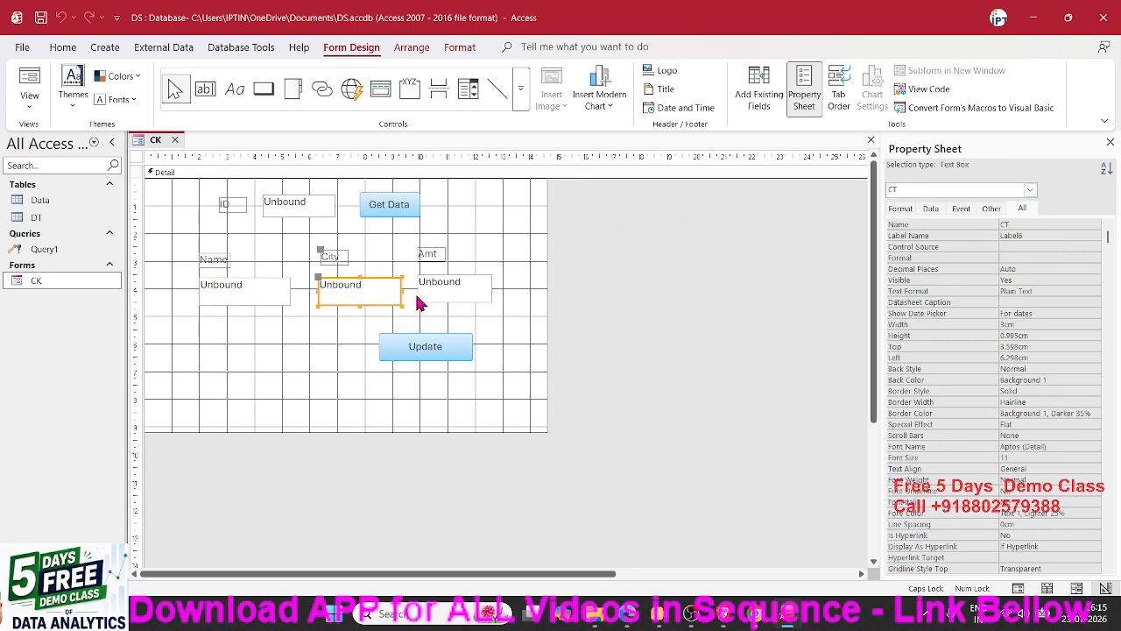
- Create an On Click event procedure for the Get Data button using the Code Builder
{"action": "left_click", "coordinate": [407, 205]}
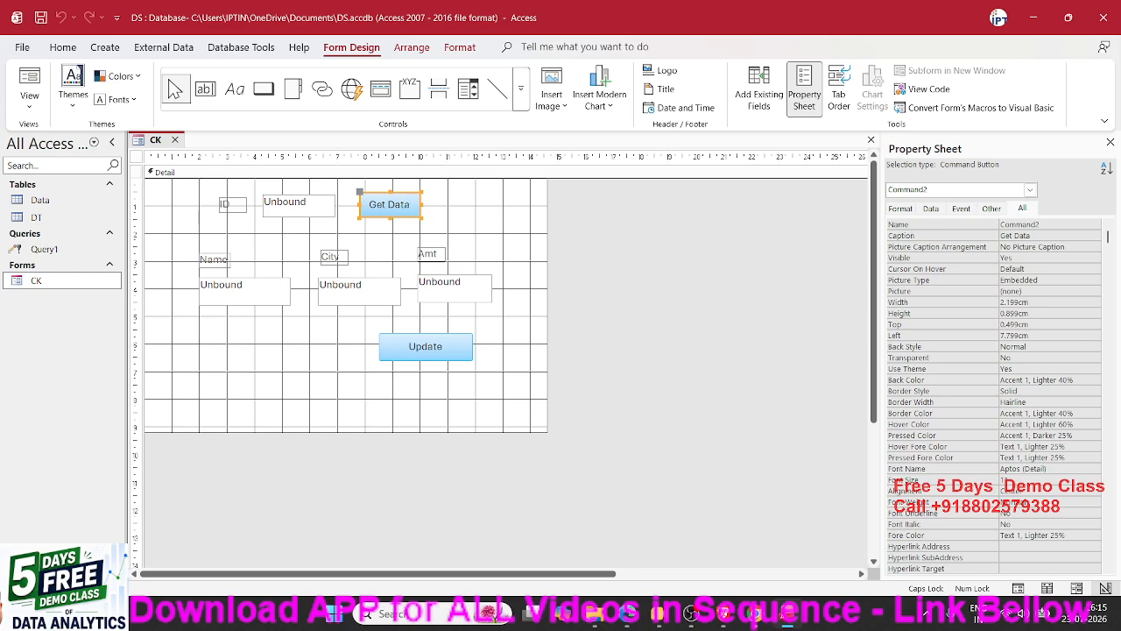
{"action": "left_click", "coordinate": [960, 213]}
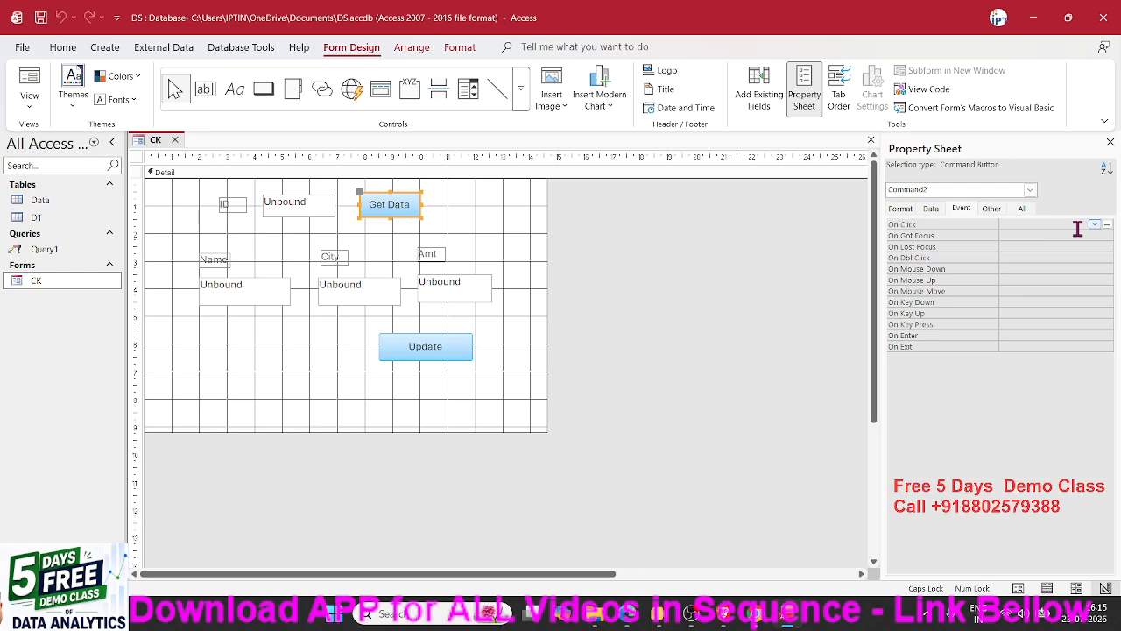
{"action": "left_click", "coordinate": [1108, 226]}
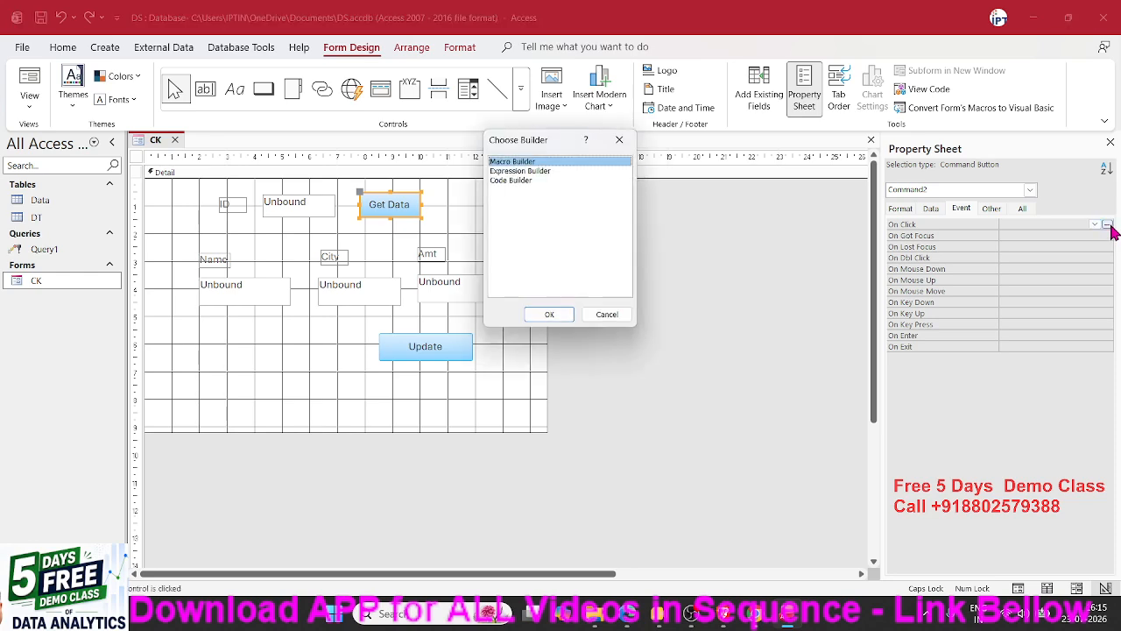
{"action": "left_click", "coordinate": [515, 181]}
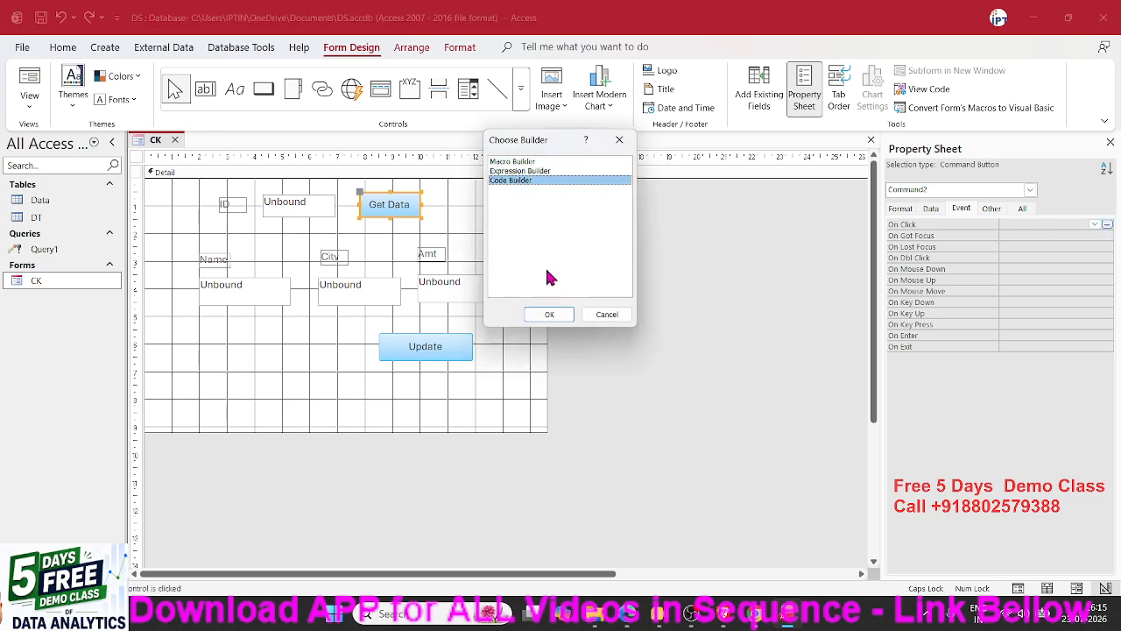
{"action": "left_click", "coordinate": [549, 313]}
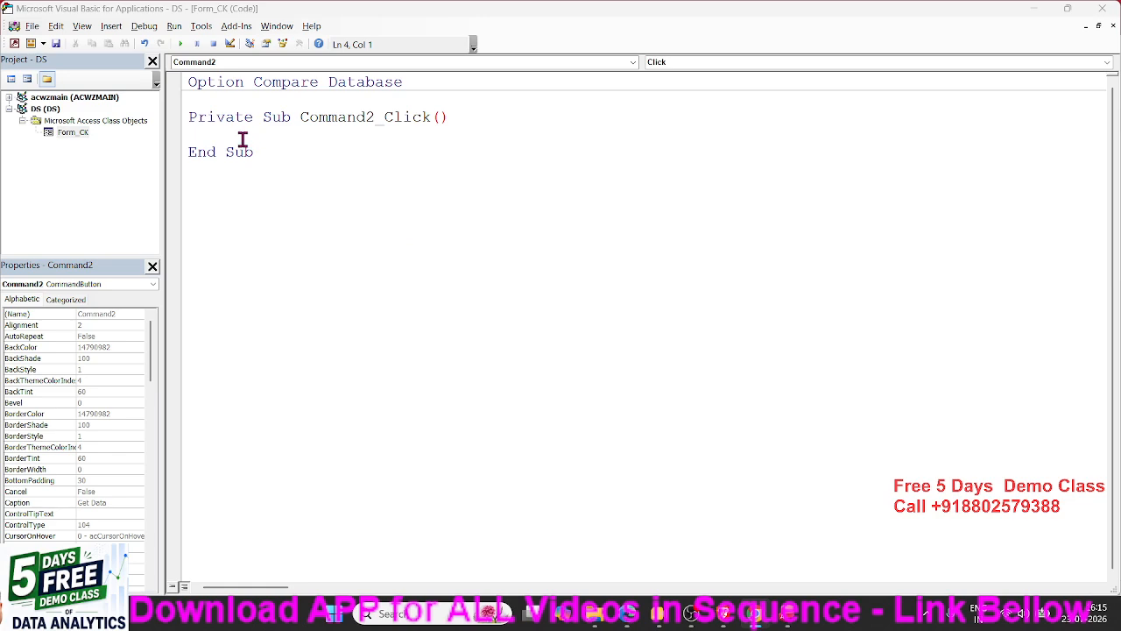
- Add blank lines inside the Command2_Click procedure and declare the variable id As Long at its start
{"action": "key", "text": "Return"}
{"action": "key", "text": "Return"}
{"action": "left_click", "coordinate": [274, 155]}
{"action": "key", "text": "Up"}
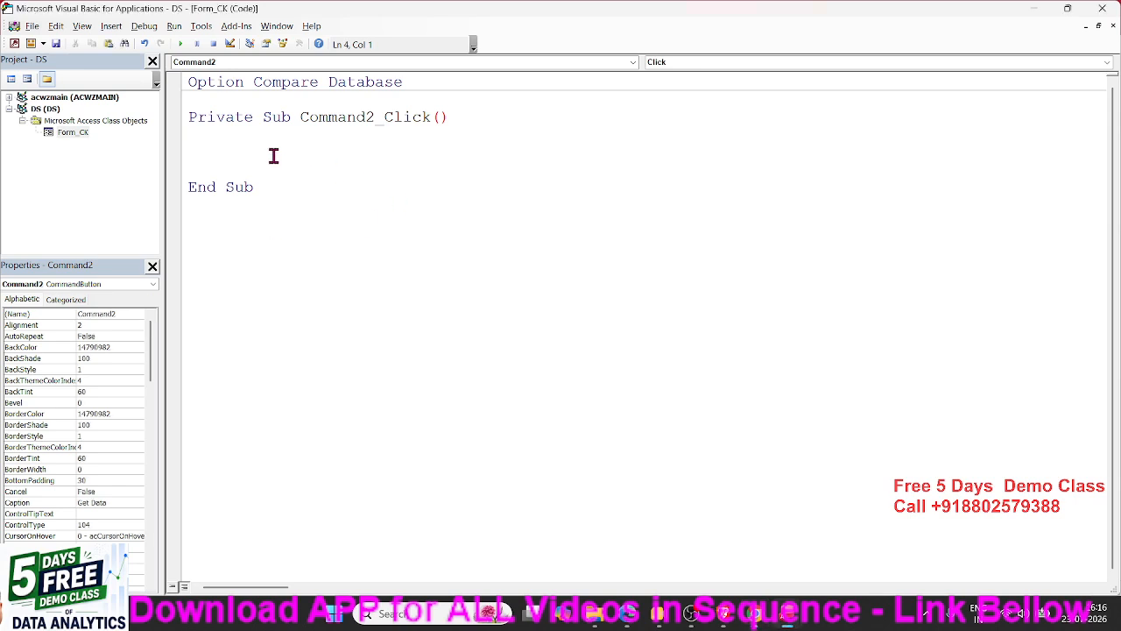
{"action": "type", "text": "dim id as "}
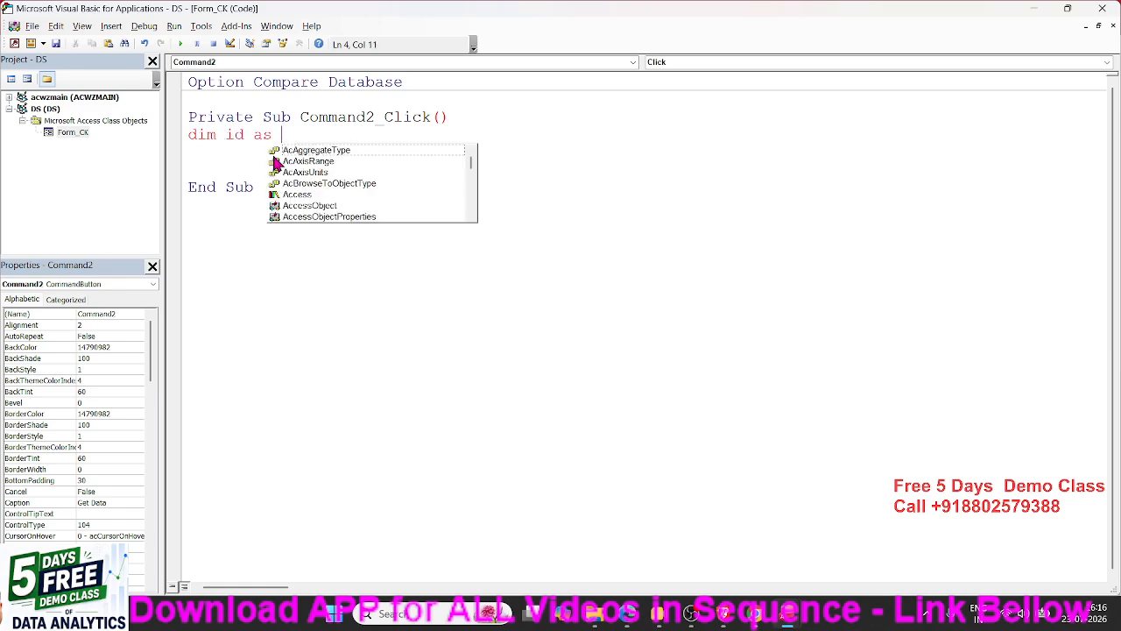
{"action": "type", "text": "long"}
{"action": "key", "text": "Return"}
{"action": "key", "text": "Return"}
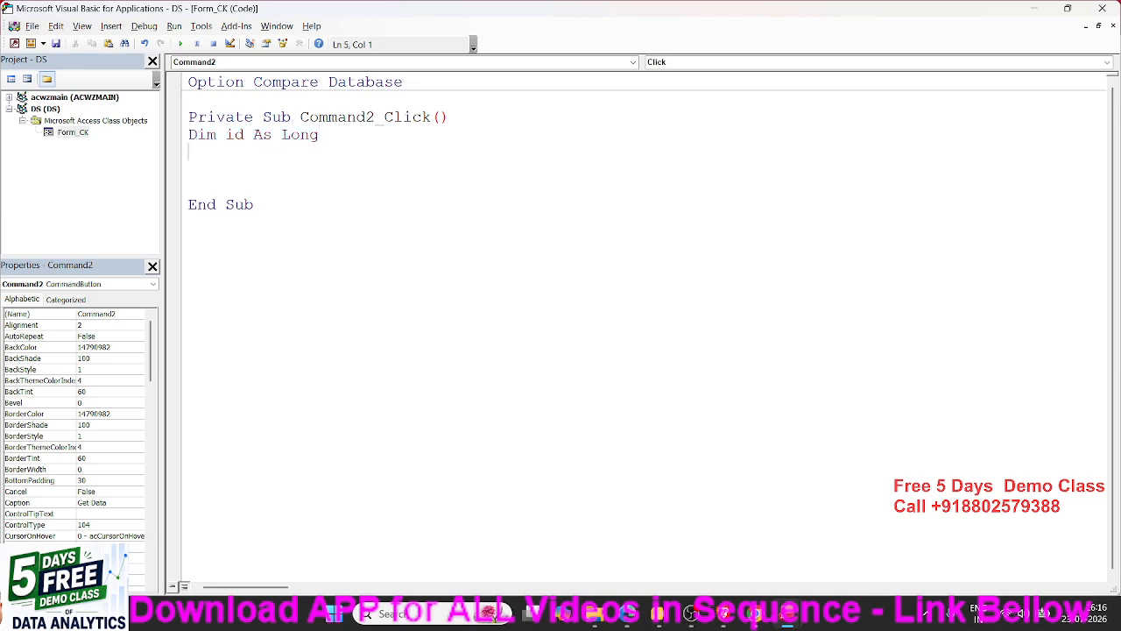